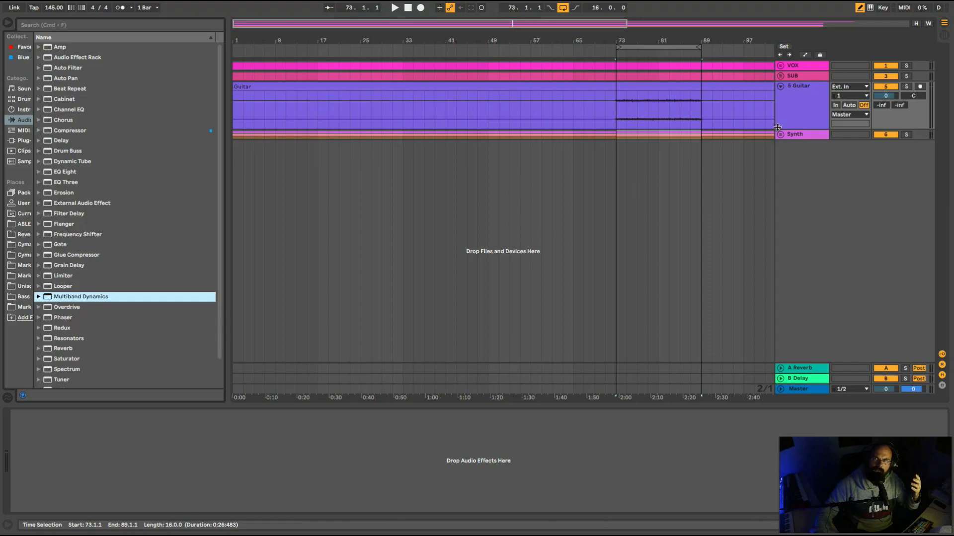
Step: Load the OTT preset of Multiband Dynamics onto the Guitar track
{"action": "left_click", "coordinate": [40, 287]}
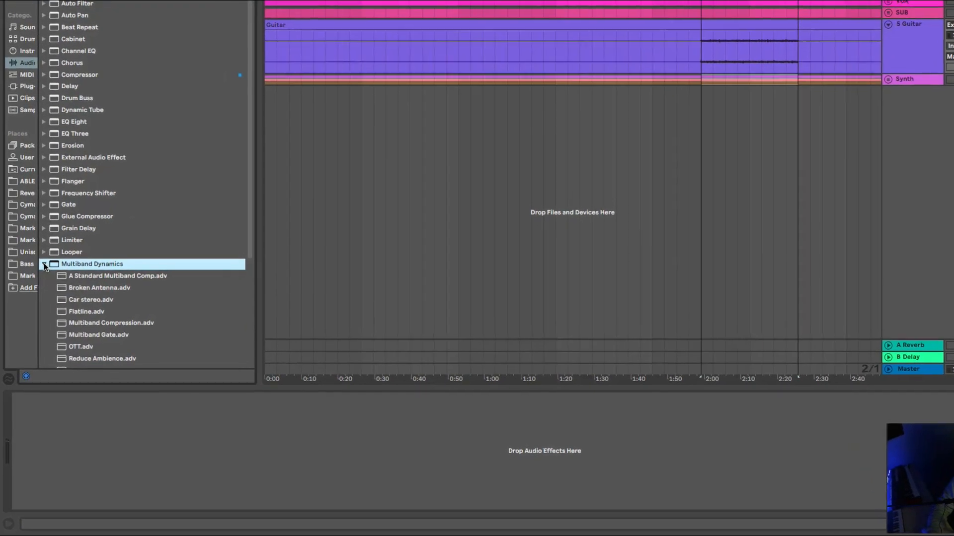
{"action": "double_click", "coordinate": [86, 329]}
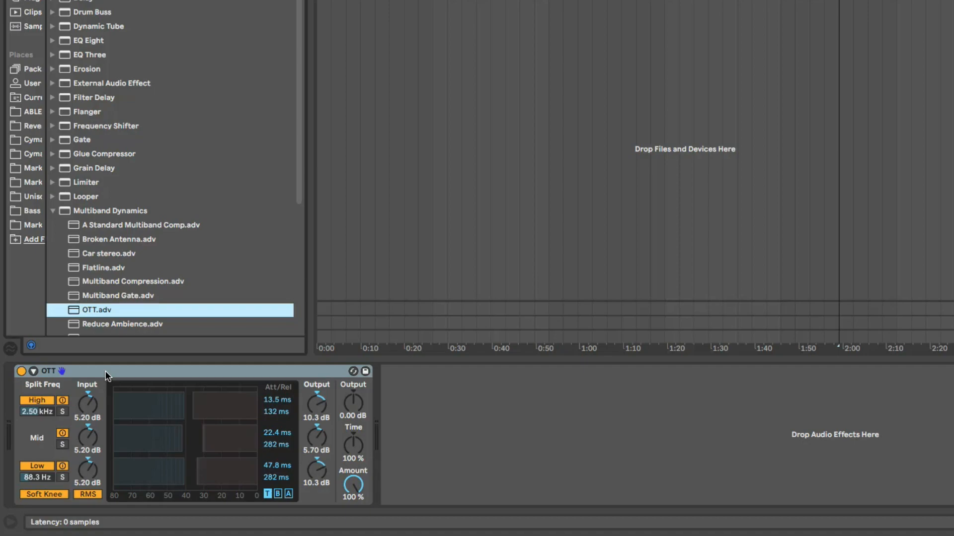
Step: Bypass OTT, play the guitar from bar 73 to hear it dry, and reactivate OTT
{"action": "left_click", "coordinate": [20, 372]}
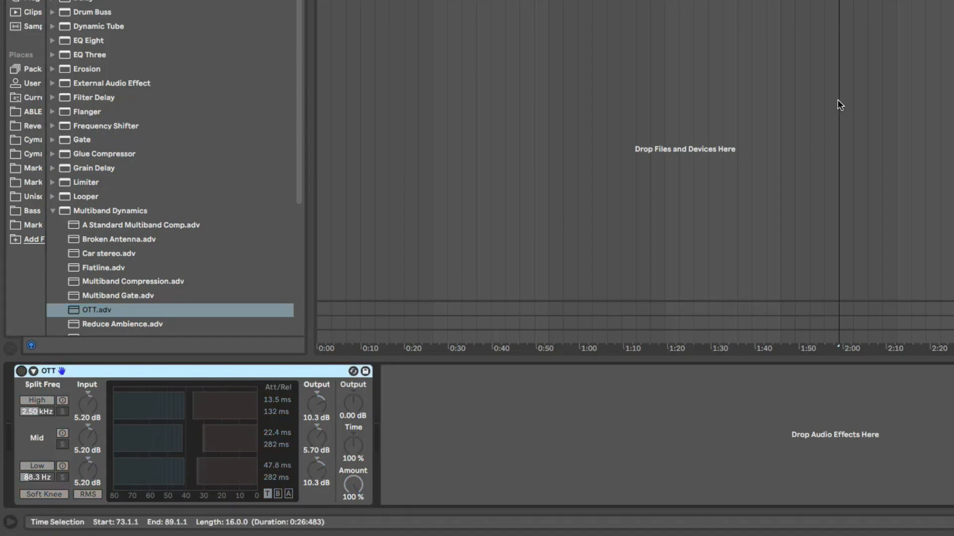
{"action": "left_click", "coordinate": [839, 3]}
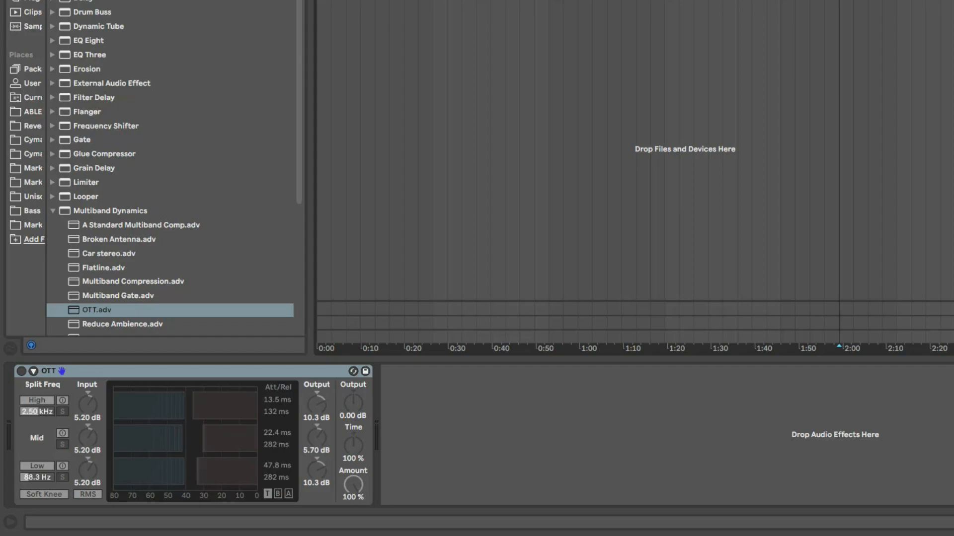
{"action": "key", "text": "space"}
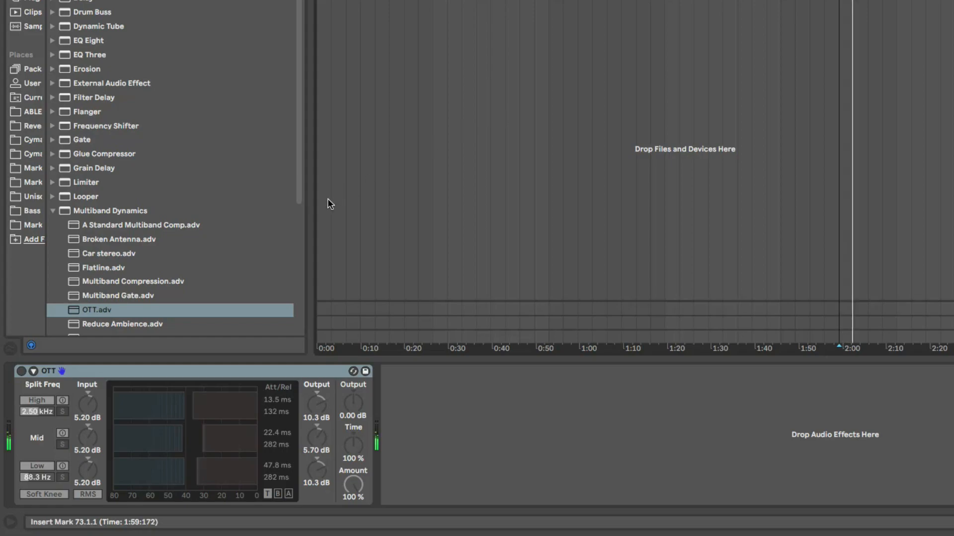
{"action": "left_click", "coordinate": [20, 373]}
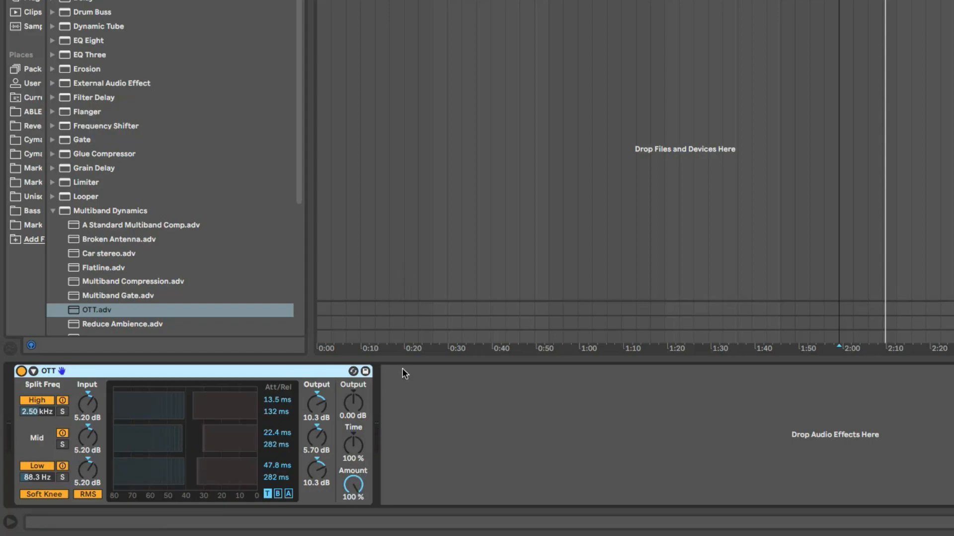
Step: Lower OTT's Amount to 36 % during playback and compare the guitar with the effect off and on
{"action": "key", "text": "space"}
{"action": "left_click_drag", "start_coordinate": [352, 481], "coordinate": [354, 486]}
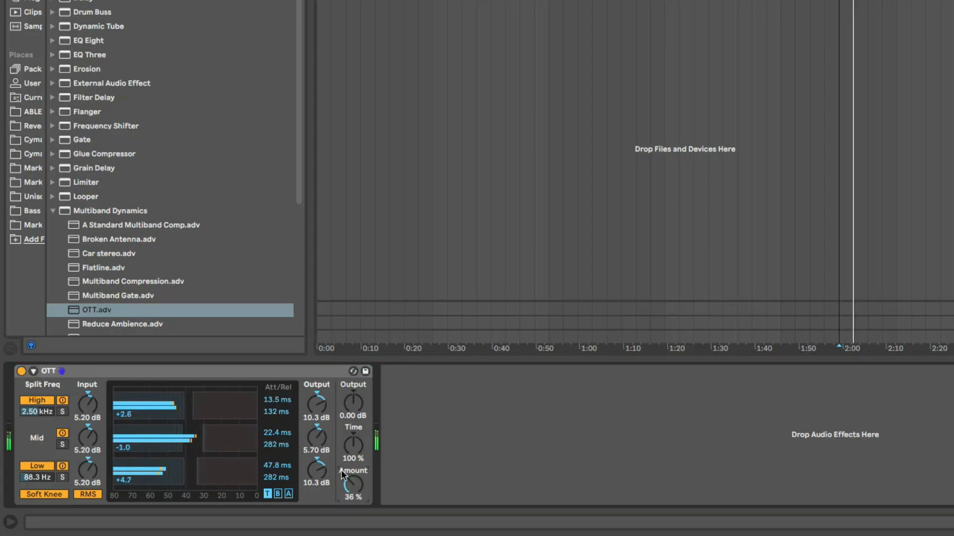
{"action": "left_click", "coordinate": [22, 372]}
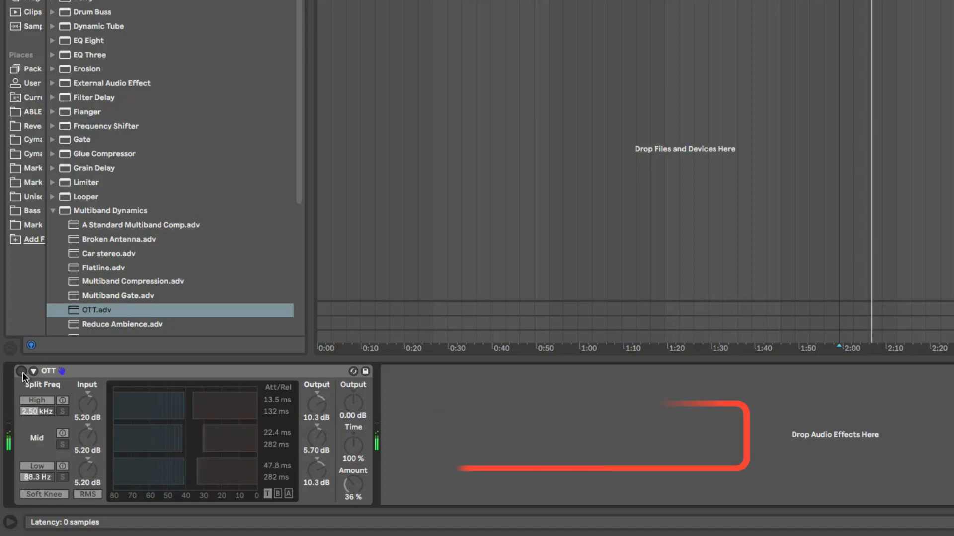
{"action": "left_click", "coordinate": [22, 372]}
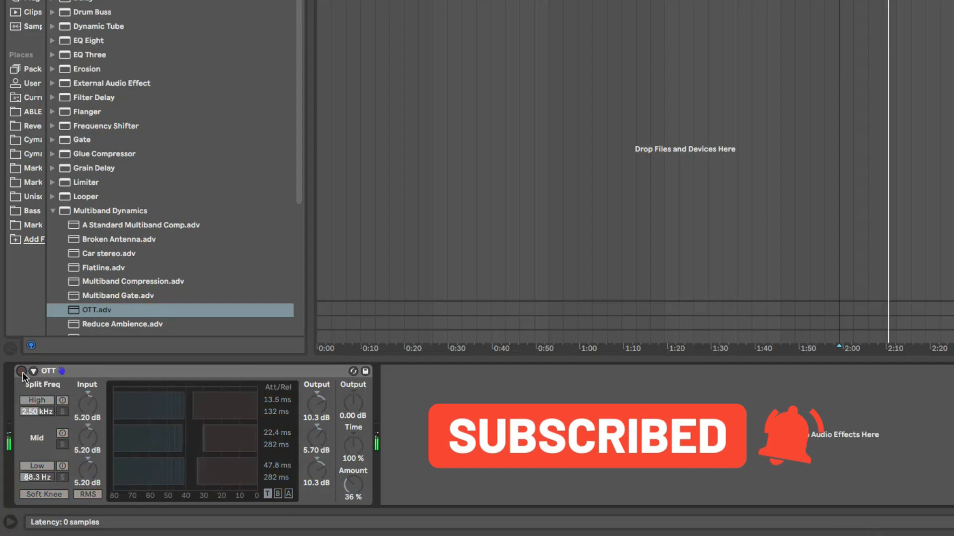
{"action": "key", "text": "space"}
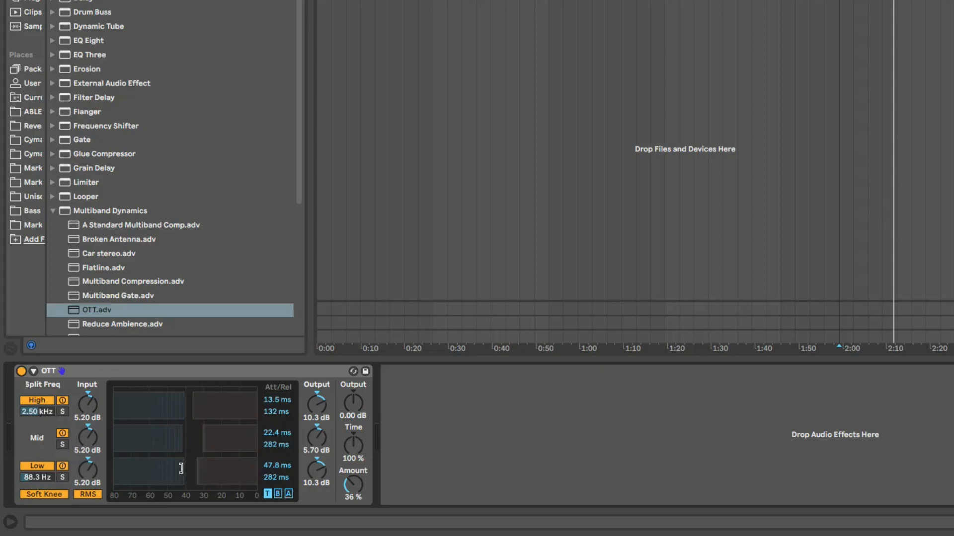
Step: Extend the lower threshold ranges of all three OTT bands close to 0 dB and raise Time to 380 %
{"action": "left_click_drag", "start_coordinate": [181, 468], "coordinate": [254, 469]}
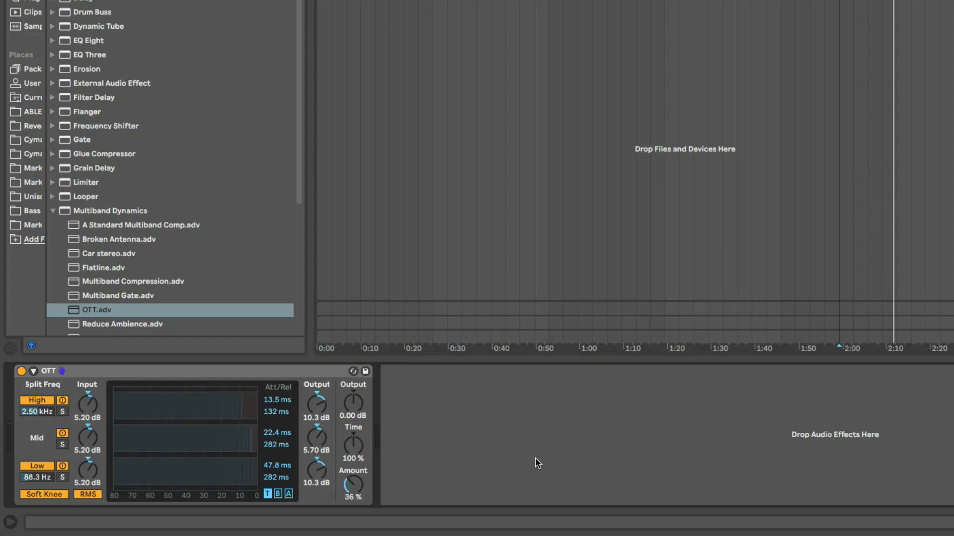
{"action": "left_click_drag", "start_coordinate": [361, 489], "coordinate": [361, 528]}
{"action": "left_click_drag", "start_coordinate": [352, 455], "coordinate": [353, 427]}
Step: While the guitar plays, bring OTT's global Output down to -15.1 dB and set its Amount to 37 %
{"action": "key", "text": "space"}
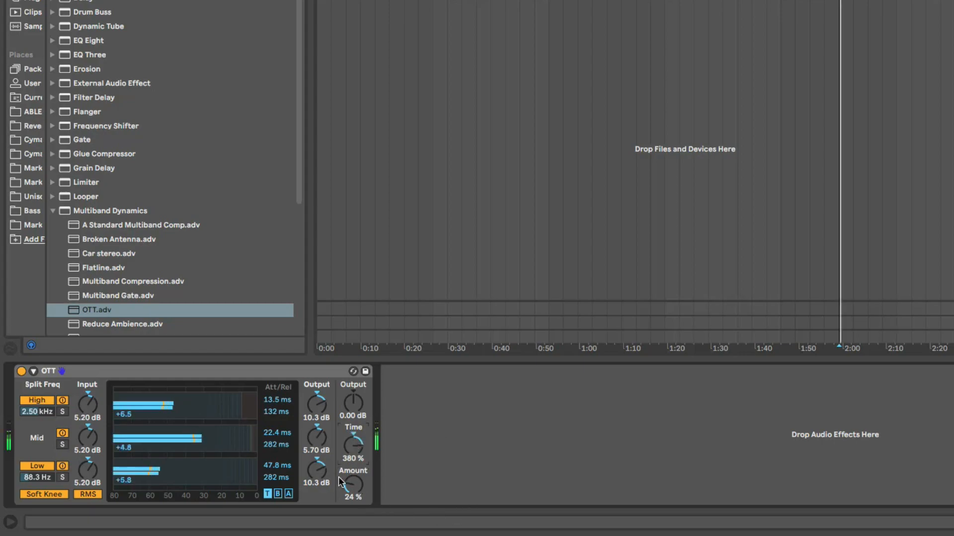
{"action": "left_click_drag", "start_coordinate": [349, 487], "coordinate": [350, 506]}
{"action": "mouse_move", "coordinate": [349, 398]}
{"action": "left_mouse_down"}
{"action": "mouse_move", "coordinate": [350, 414]}
{"action": "mouse_move", "coordinate": [352, 405]}
{"action": "left_mouse_up"}
{"action": "left_click_drag", "start_coordinate": [346, 491], "coordinate": [346, 476]}
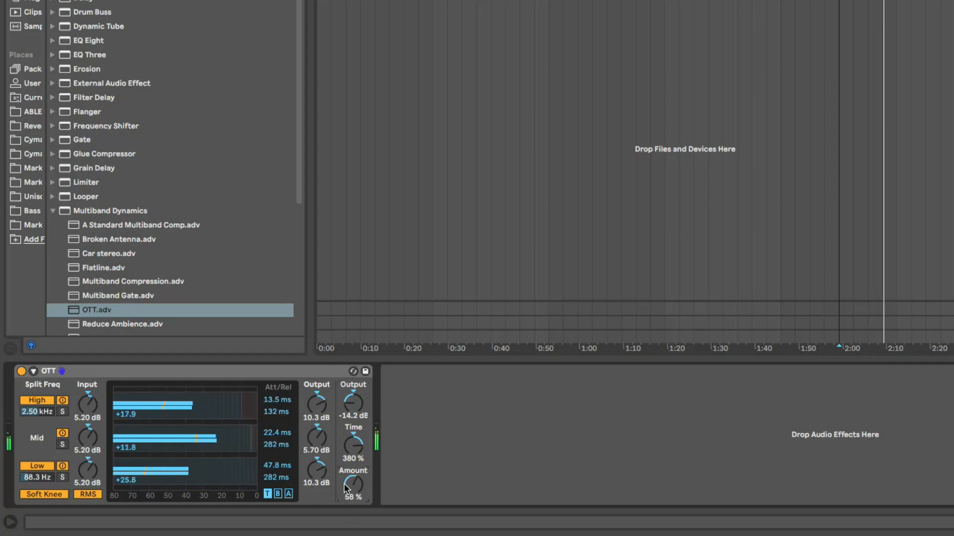
{"action": "left_click_drag", "start_coordinate": [343, 406], "coordinate": [344, 410]}
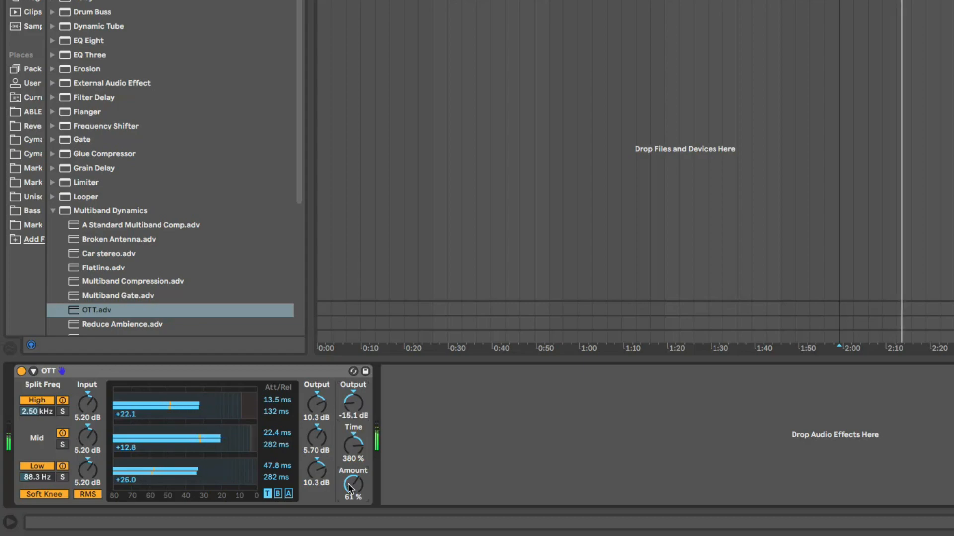
{"action": "left_click_drag", "start_coordinate": [348, 485], "coordinate": [350, 487]}
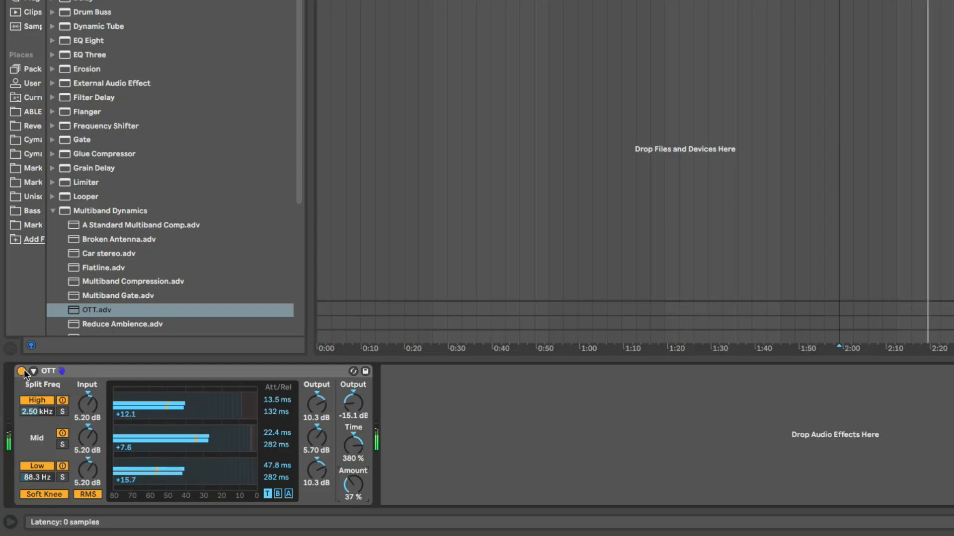
Step: Compare the guitar with the adjusted OTT bypassed and active
{"action": "left_click", "coordinate": [21, 371]}
{"action": "left_click", "coordinate": [21, 371]}
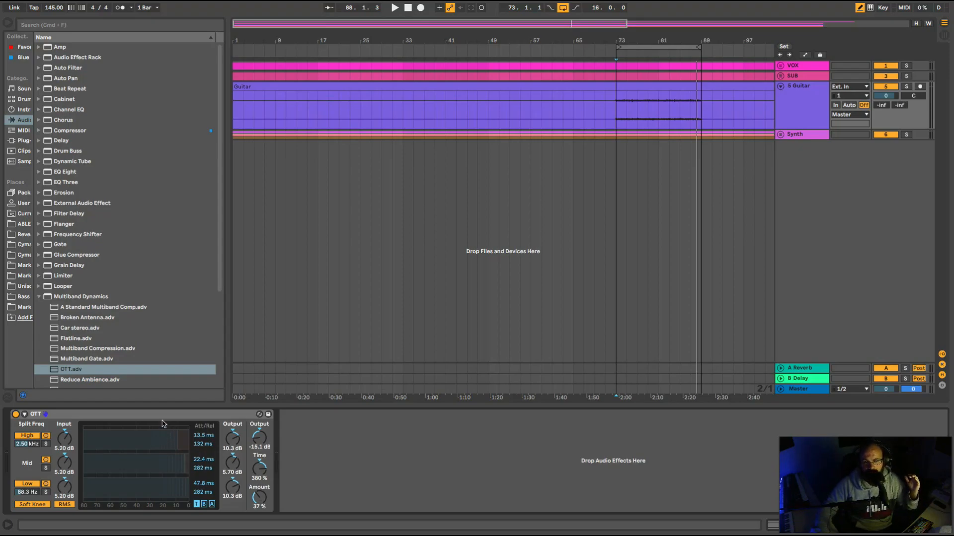
{"action": "left_click", "coordinate": [163, 418]}
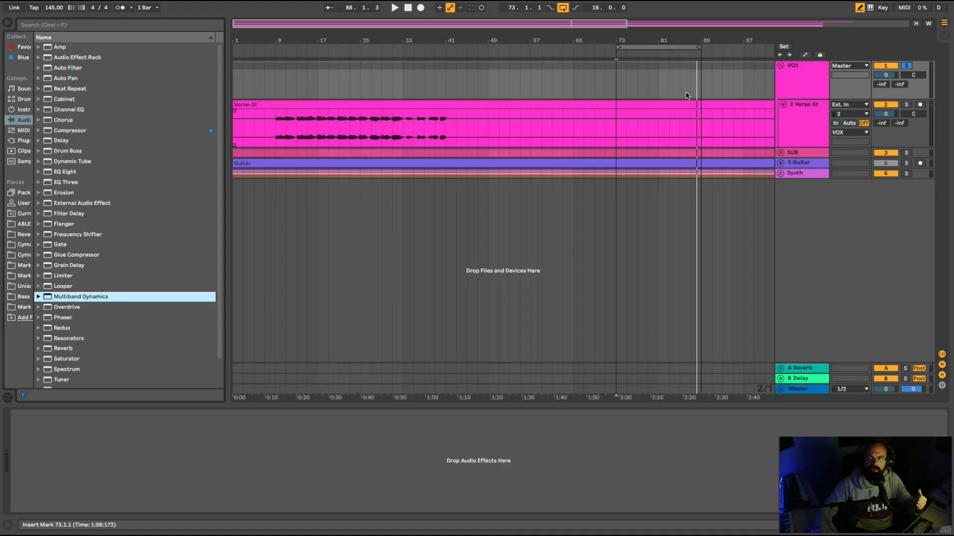
Step: Add a Compressor to the VOX group and set the loop over the verse vocals, bars 9 to 41
{"action": "left_click", "coordinate": [797, 83]}
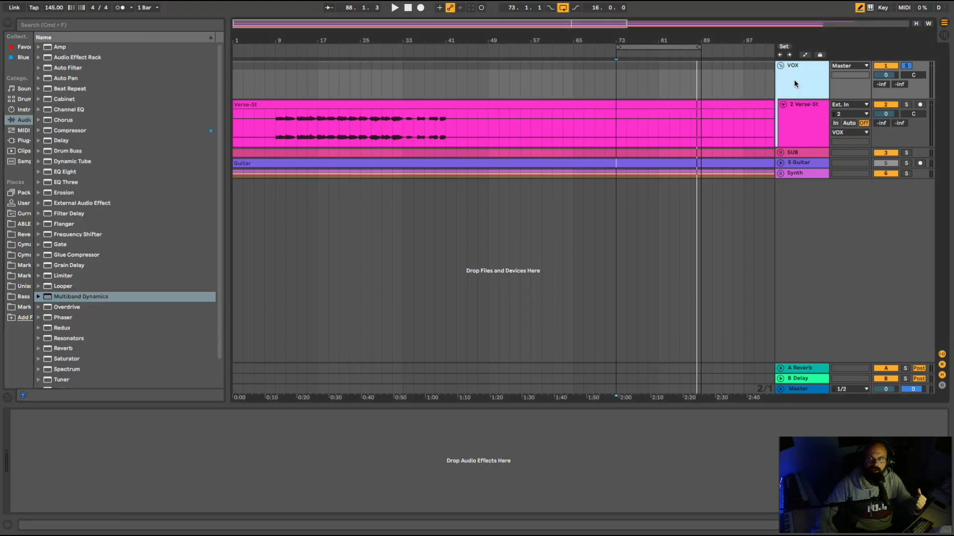
{"action": "double_click", "coordinate": [82, 131]}
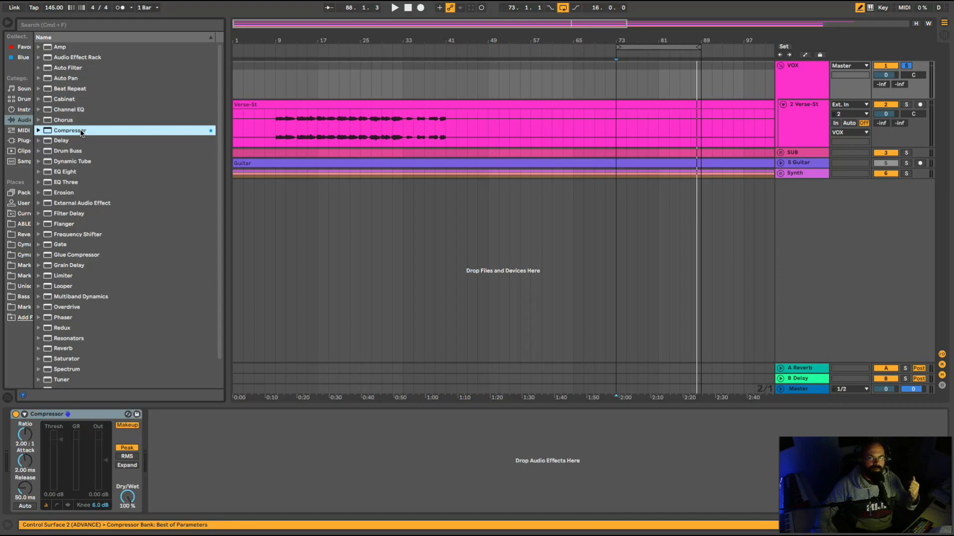
{"action": "left_click_drag", "start_coordinate": [652, 47], "coordinate": [442, 49]}
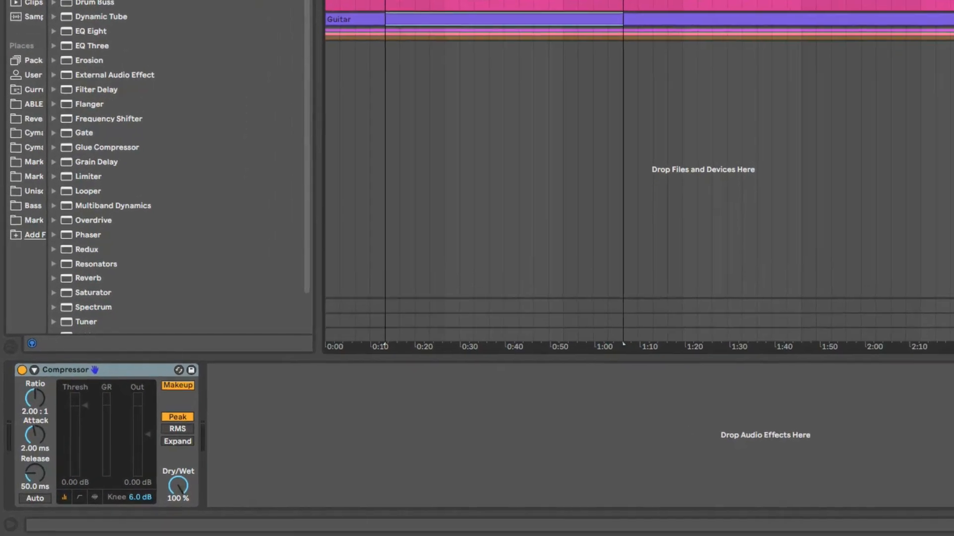
Step: Play the vocals, lower the Compressor's threshold to -22.6 dB and switch off Makeup gain
{"action": "key", "text": "space"}
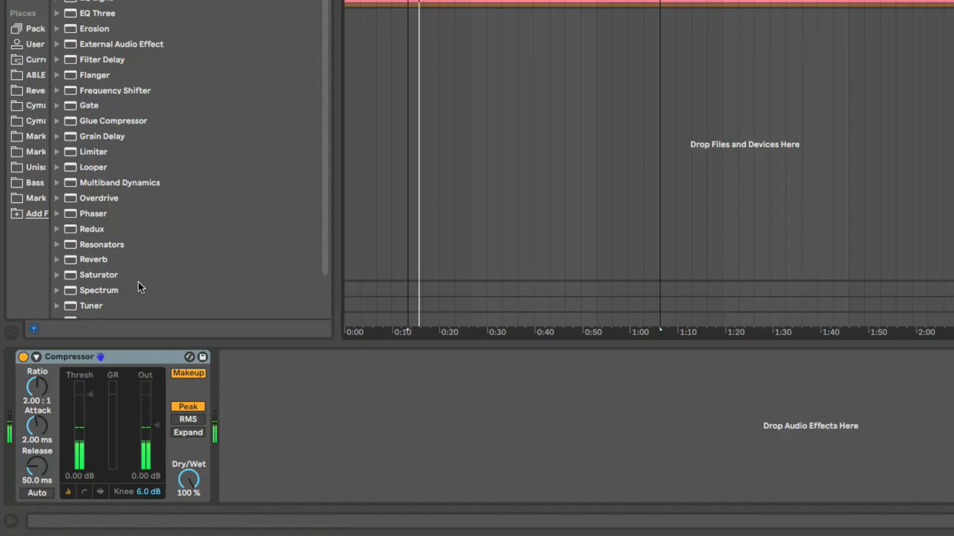
{"action": "left_click_drag", "start_coordinate": [90, 394], "coordinate": [83, 395]}
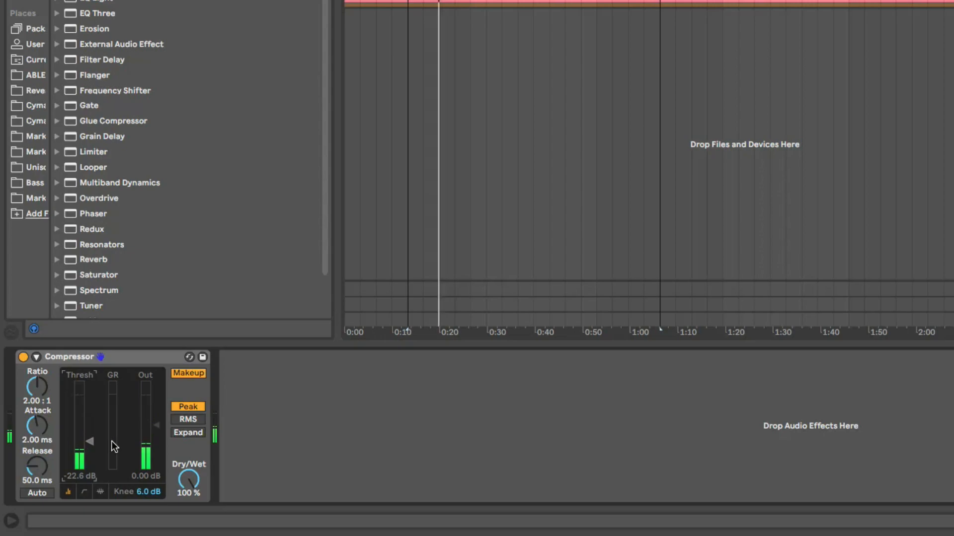
{"action": "left_click", "coordinate": [188, 373]}
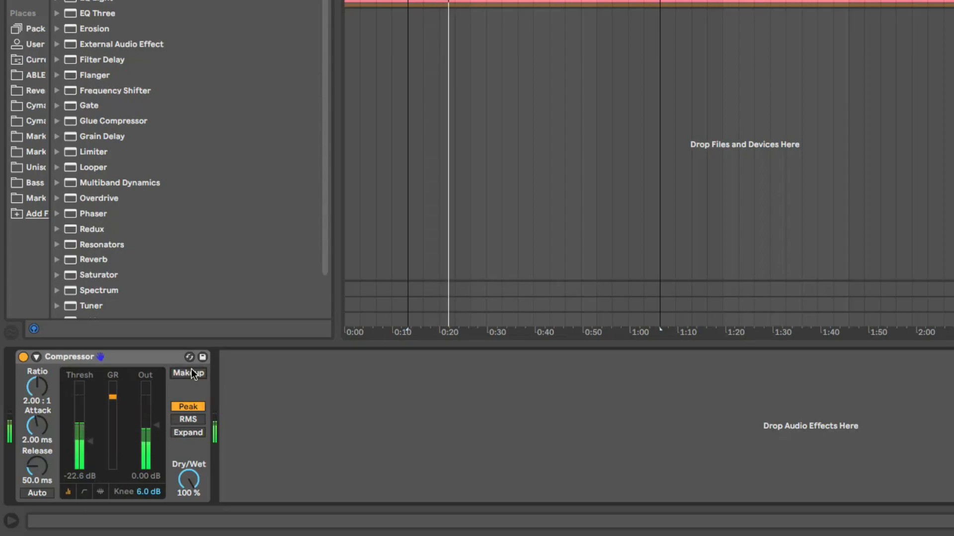
Step: Compare the vocals with the Compressor bypassed and active, and with Makeup gain on and off
{"action": "left_click", "coordinate": [24, 357]}
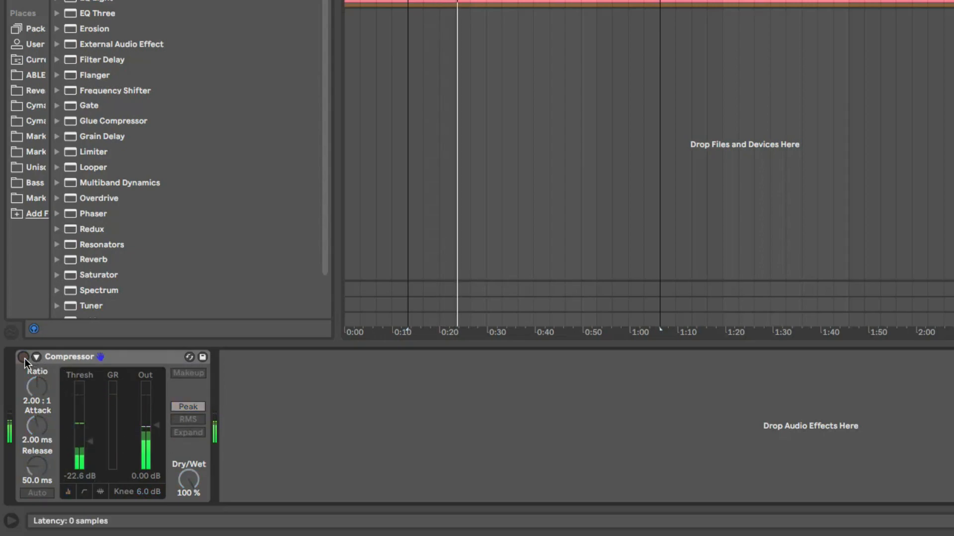
{"action": "left_click", "coordinate": [23, 358]}
{"action": "left_click", "coordinate": [23, 357]}
{"action": "left_click", "coordinate": [24, 357]}
{"action": "left_click", "coordinate": [180, 370]}
{"action": "left_click", "coordinate": [181, 370]}
{"action": "left_click", "coordinate": [20, 357]}
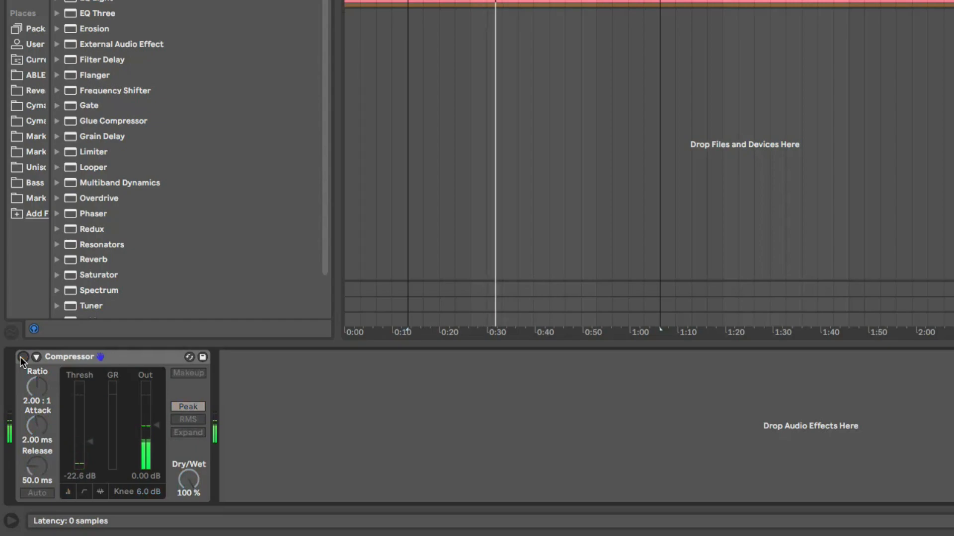
{"action": "left_click", "coordinate": [20, 357]}
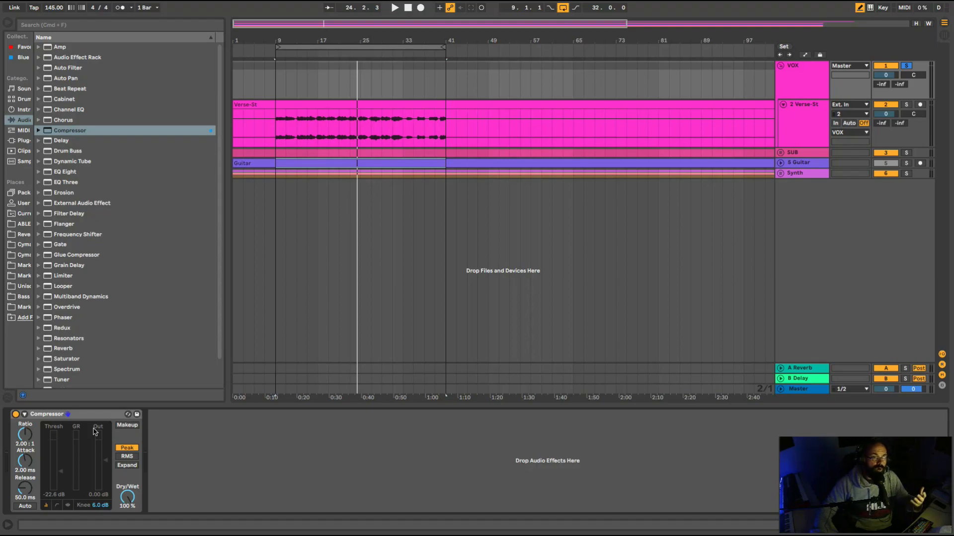
Step: Enable the Compressor's sidechain and set its audio source to VOX
{"action": "left_click", "coordinate": [24, 414]}
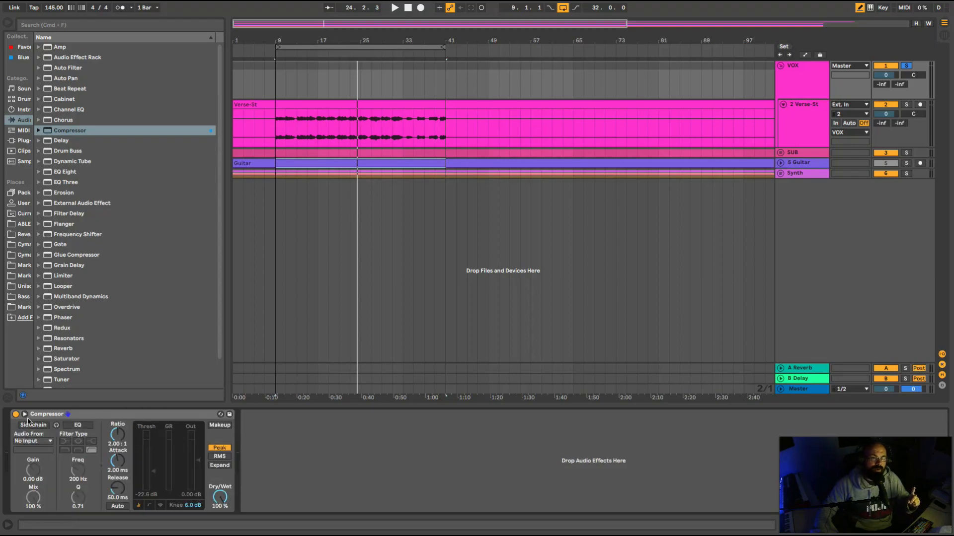
{"action": "left_click", "coordinate": [29, 426]}
{"action": "left_click", "coordinate": [32, 442]}
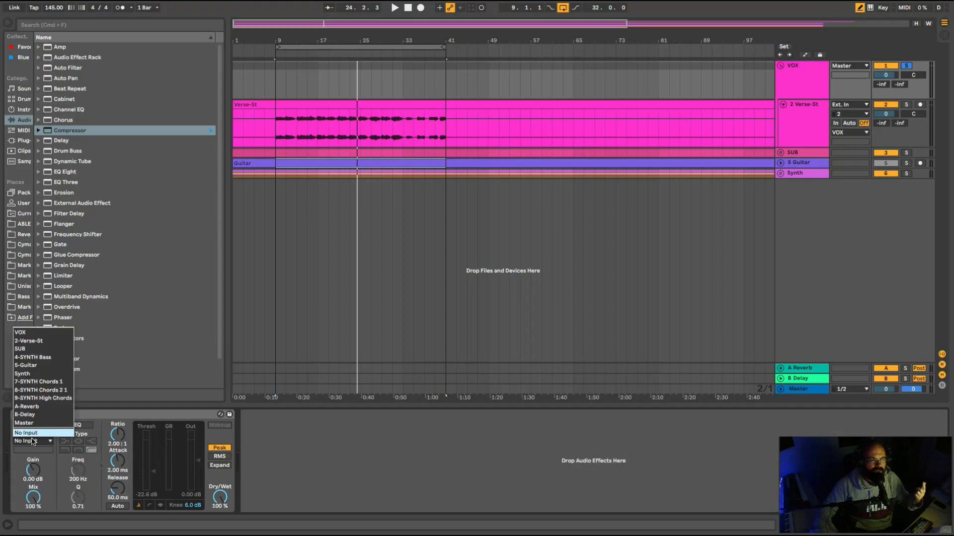
{"action": "left_click", "coordinate": [23, 333]}
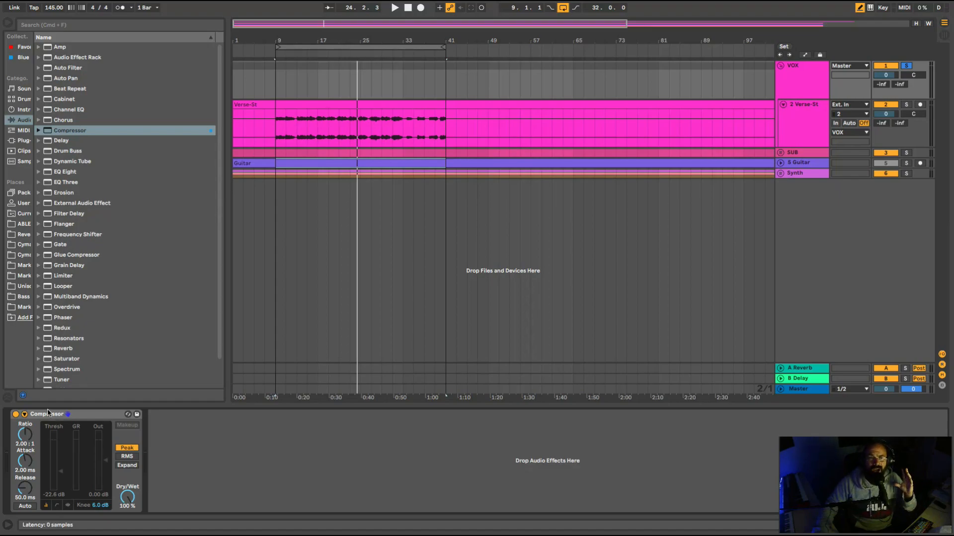
Step: Add an Audio Effect Rack after the Compressor on VOX and place a Reverb inside it
{"action": "double_click", "coordinate": [76, 59]}
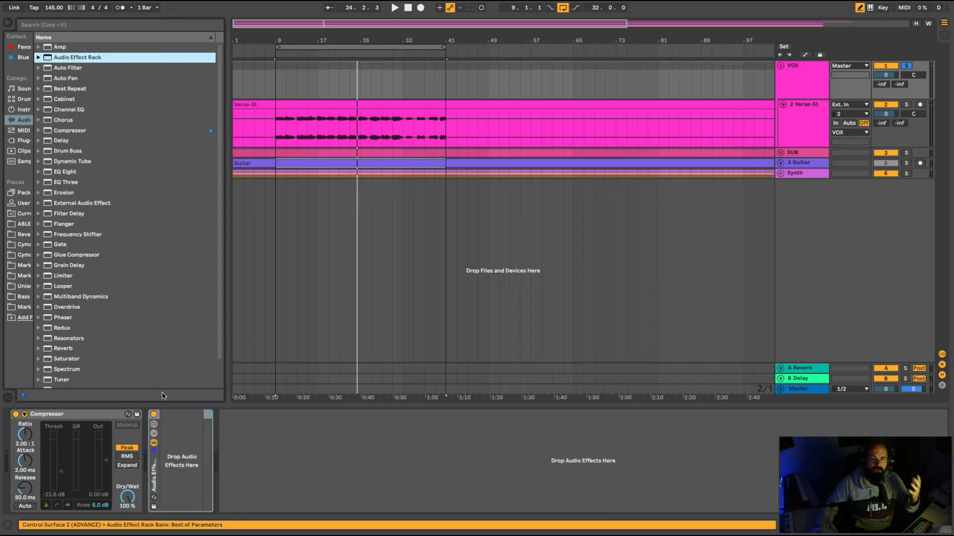
{"action": "scroll", "coordinate": [162, 350], "scroll_direction": "down", "scroll_amount": 1}
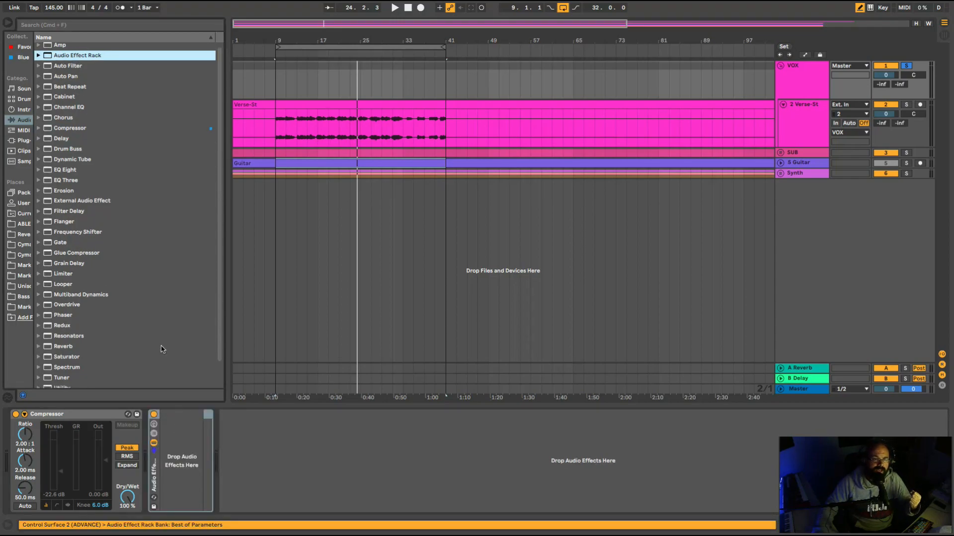
{"action": "scroll", "coordinate": [163, 349], "scroll_direction": "down", "scroll_amount": 3}
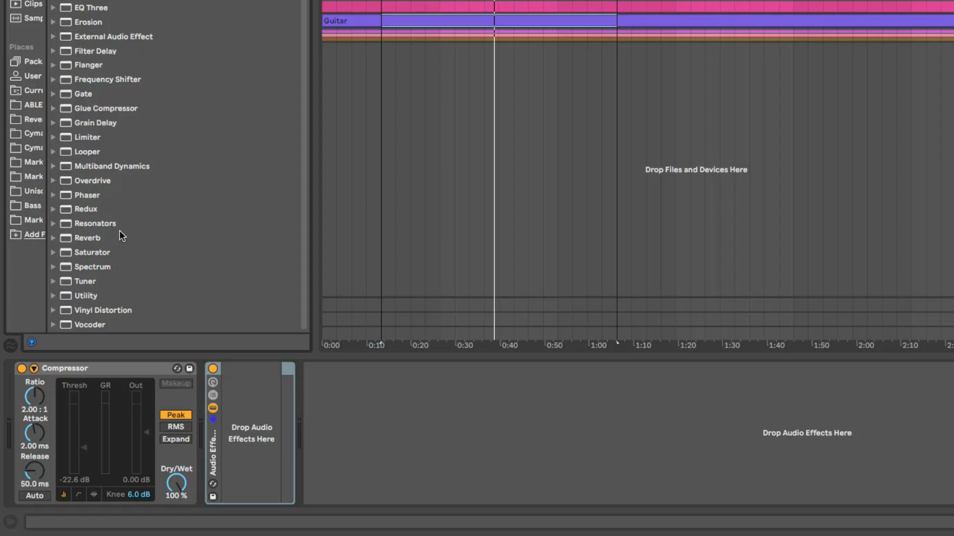
{"action": "left_click_drag", "start_coordinate": [90, 239], "coordinate": [240, 422]}
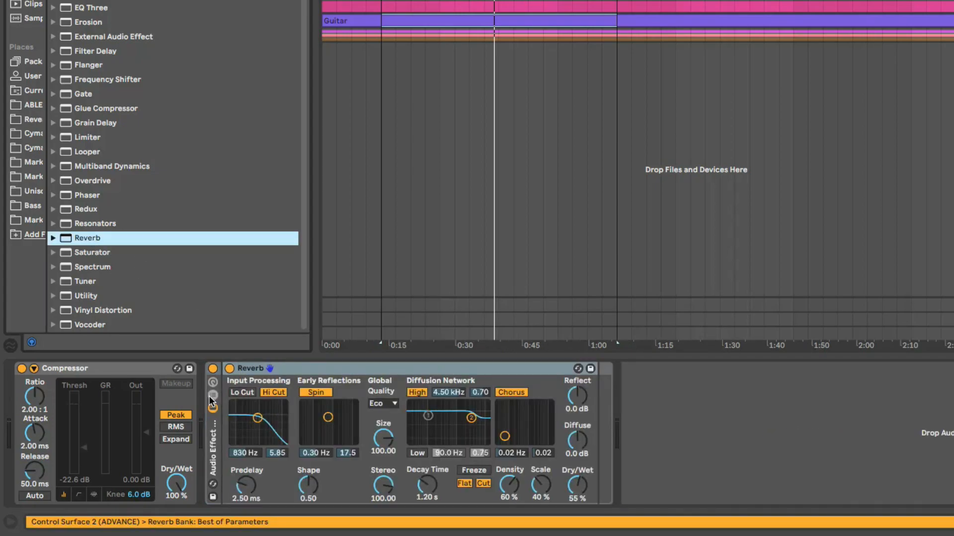
Step: Show the rack's chain list and duplicate the Reverb chain
{"action": "left_click", "coordinate": [209, 395]}
{"action": "left_click", "coordinate": [249, 405]}
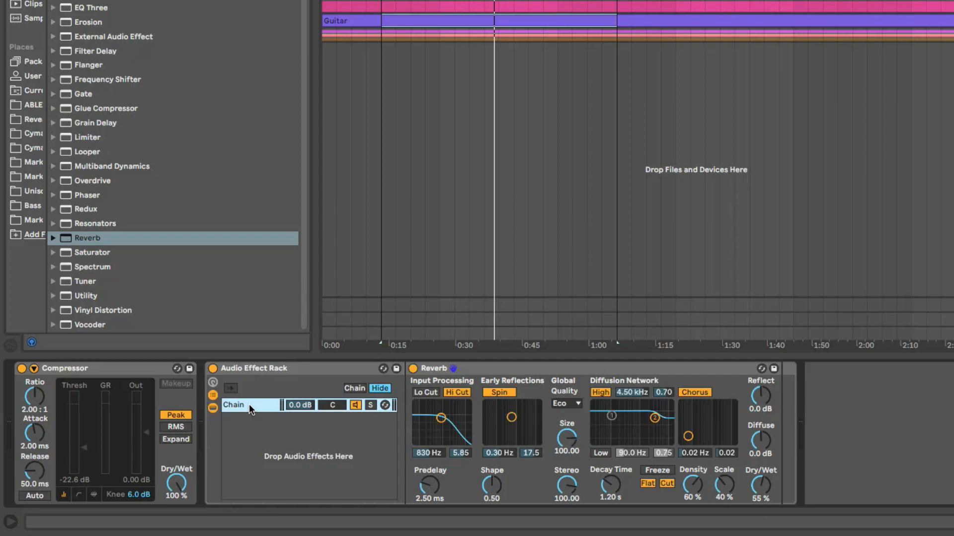
{"action": "key", "text": "ctrl+d"}
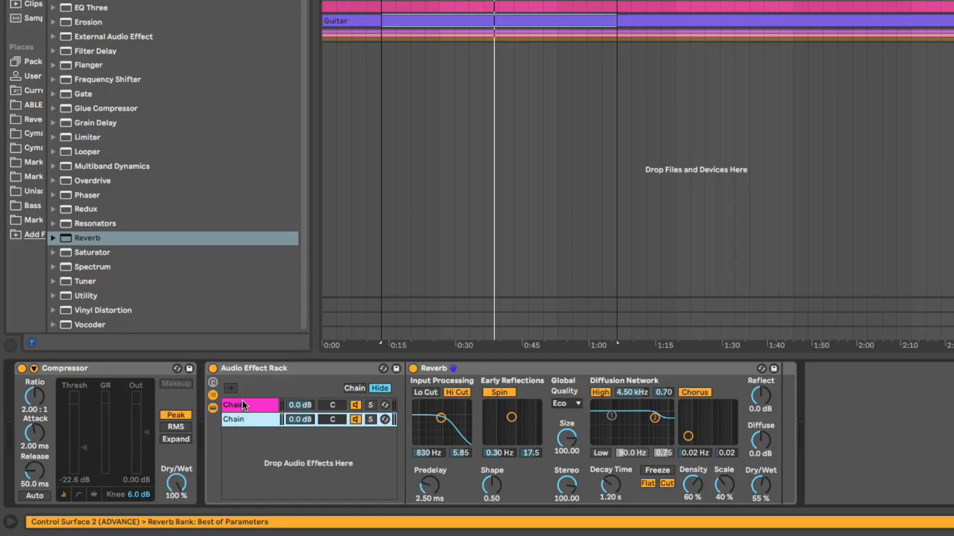
Step: Load the ValhallaSupermassive plug-in on the VOX track after the Audio Effect Rack
{"action": "left_click", "coordinate": [113, 102]}
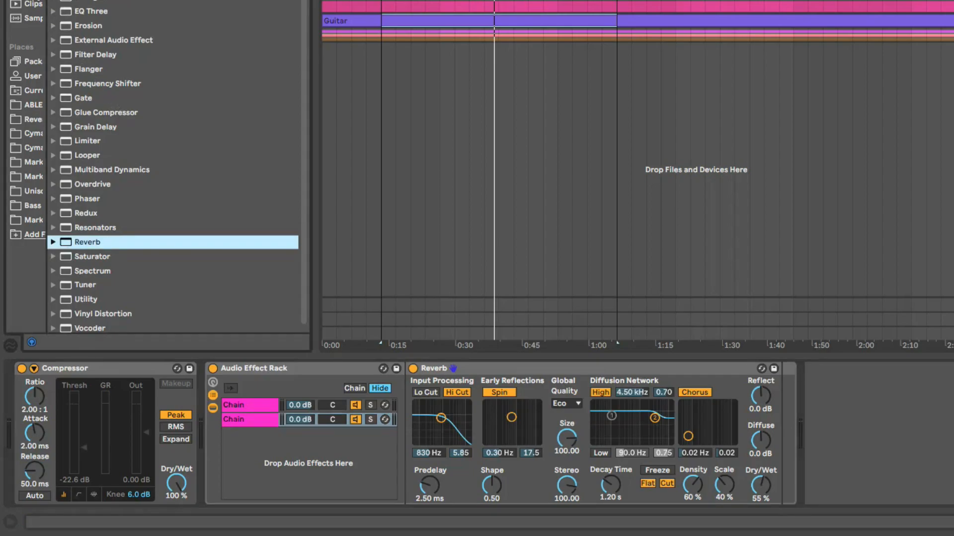
{"action": "left_click", "coordinate": [32, 0]}
{"action": "double_click", "coordinate": [122, 62]}
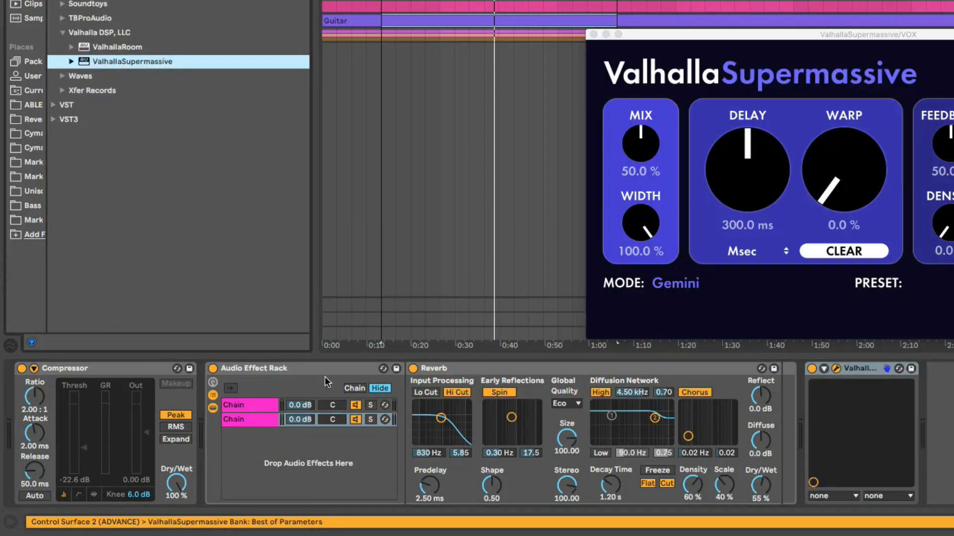
{"action": "left_click", "coordinate": [277, 421]}
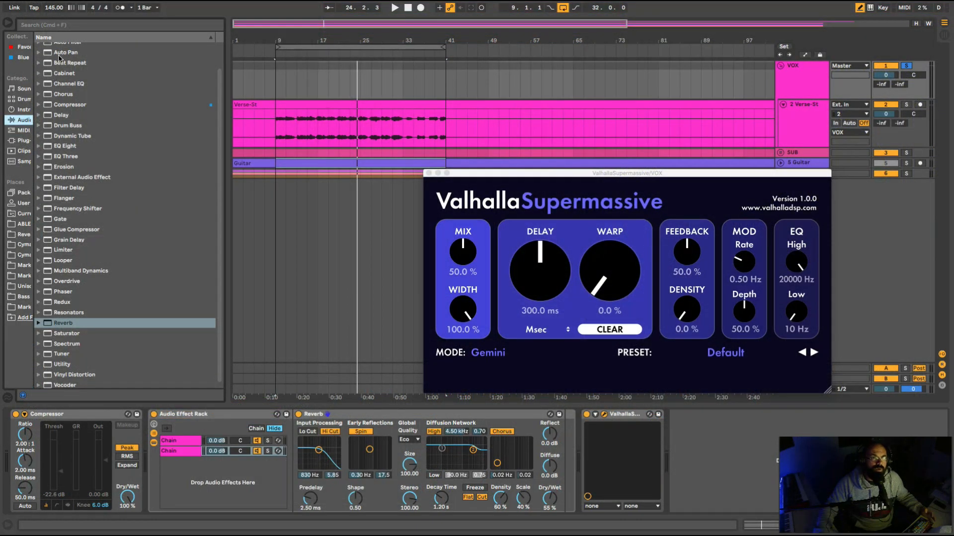
Step: Add Auto Pan and Delay to the Audio Effect Rack on VOX, each as its own parallel chain
{"action": "scroll", "coordinate": [58, 58], "scroll_direction": "up", "scroll_amount": 1}
{"action": "left_click_drag", "start_coordinate": [61, 56], "coordinate": [191, 470]}
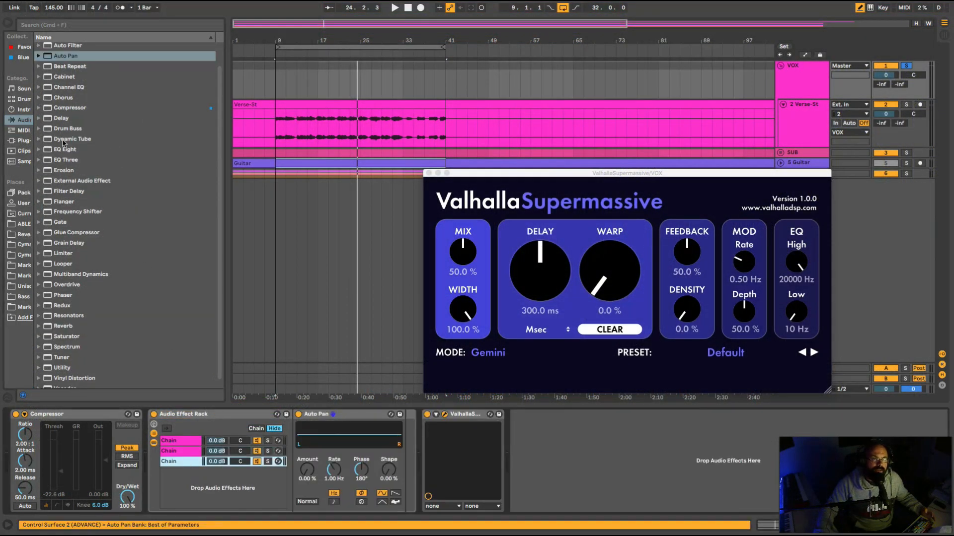
{"action": "left_click_drag", "start_coordinate": [59, 121], "coordinate": [204, 482]}
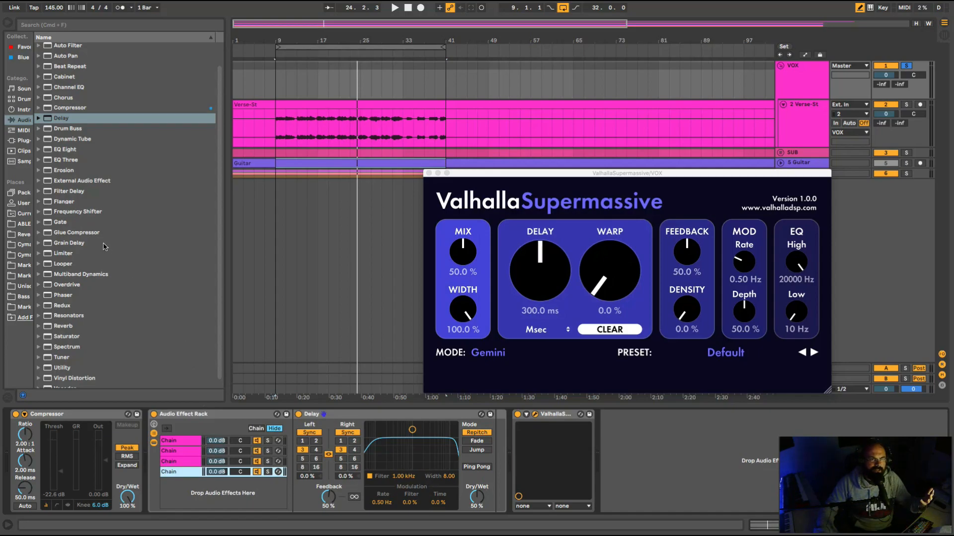
Step: Add a Glue Compressor at the end of the VOX devices, group it into an Audio Effect Rack and duplicate its chain
{"action": "left_click_drag", "start_coordinate": [92, 234], "coordinate": [646, 462]}
{"action": "right_click", "coordinate": [645, 418]}
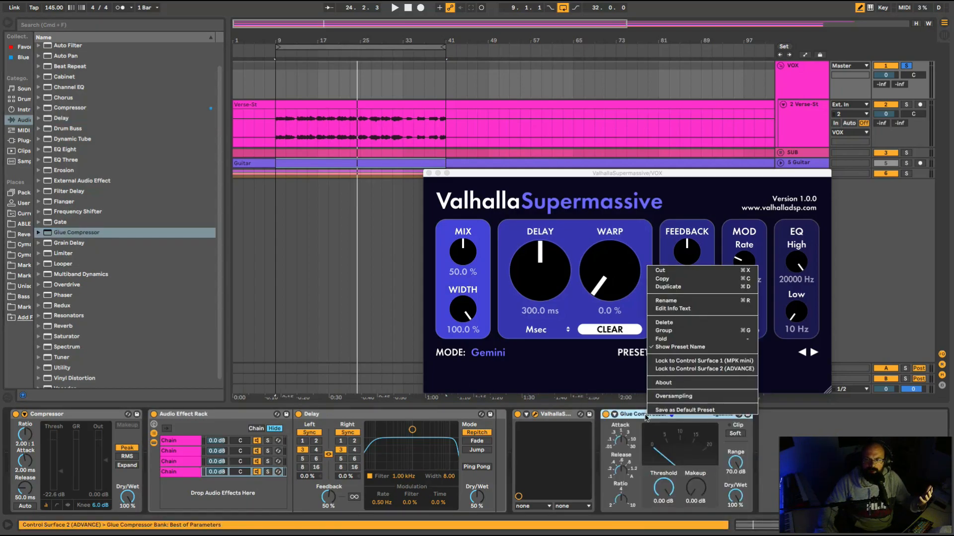
{"action": "left_click", "coordinate": [675, 330]}
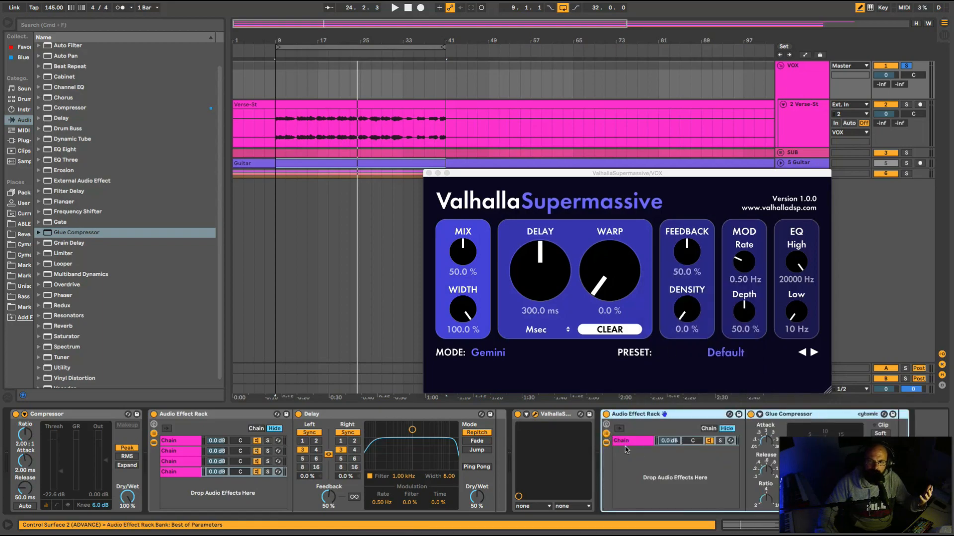
{"action": "left_click", "coordinate": [631, 442]}
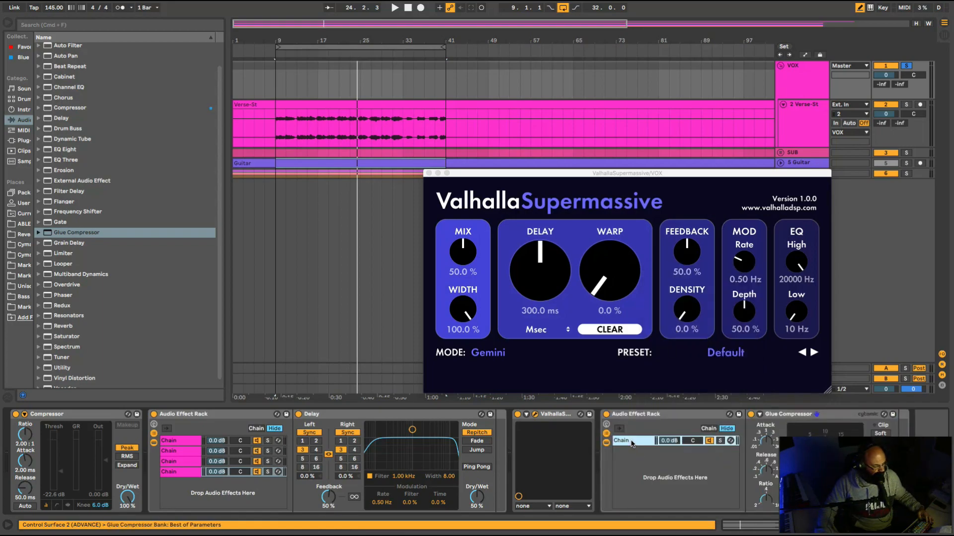
{"action": "key", "text": "super+d"}
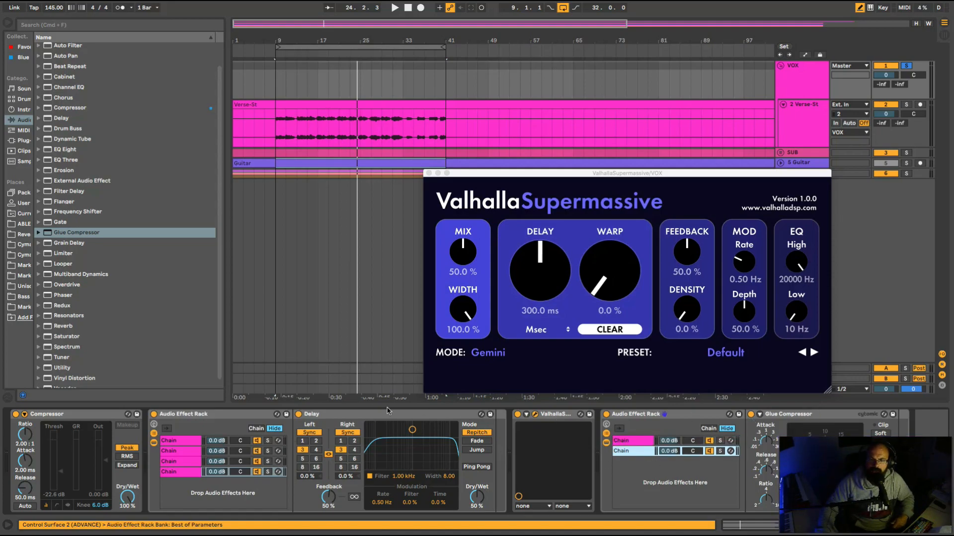
Step: Delete the first Compressor and ValhallaSupermassive from the VOX device chain
{"action": "left_click", "coordinate": [92, 417]}
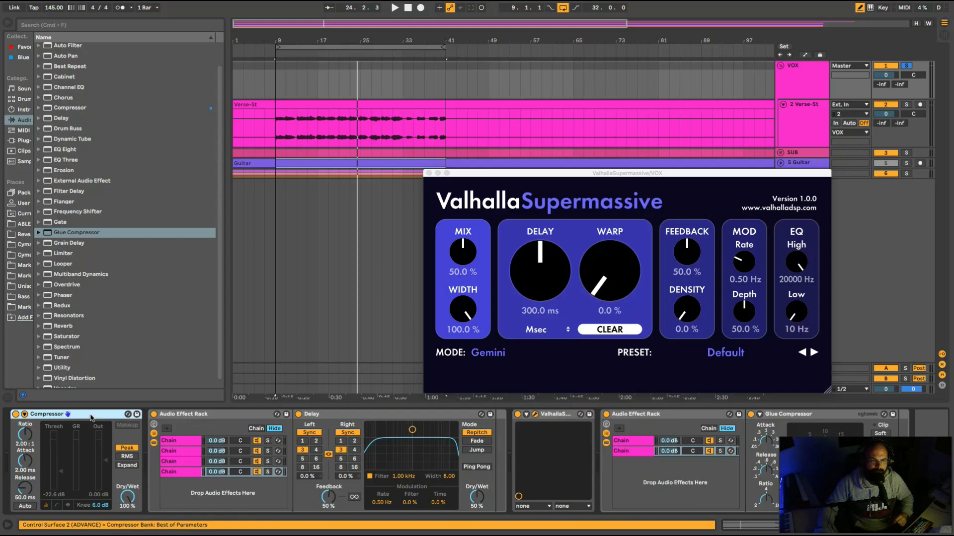
{"action": "key", "text": "Delete"}
{"action": "left_click", "coordinate": [420, 416]}
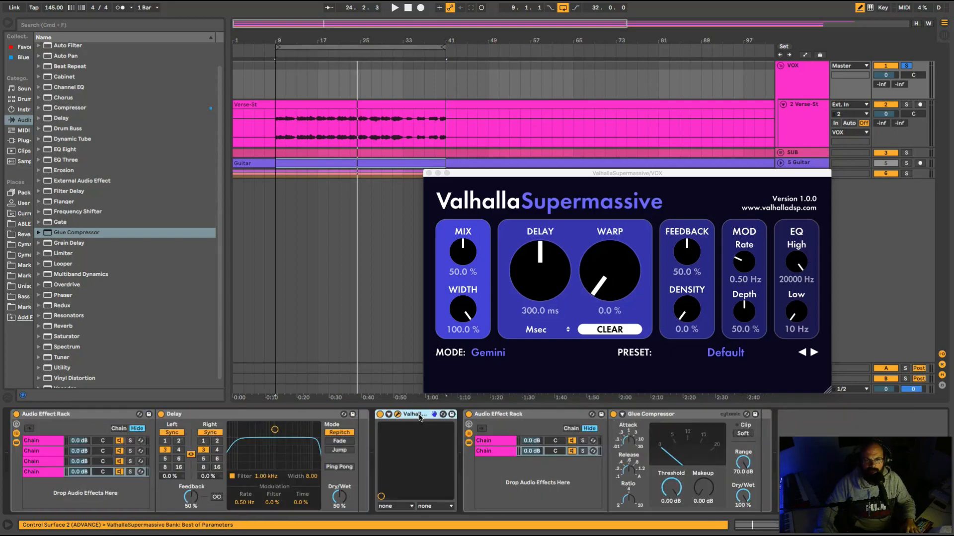
{"action": "key", "text": "Delete"}
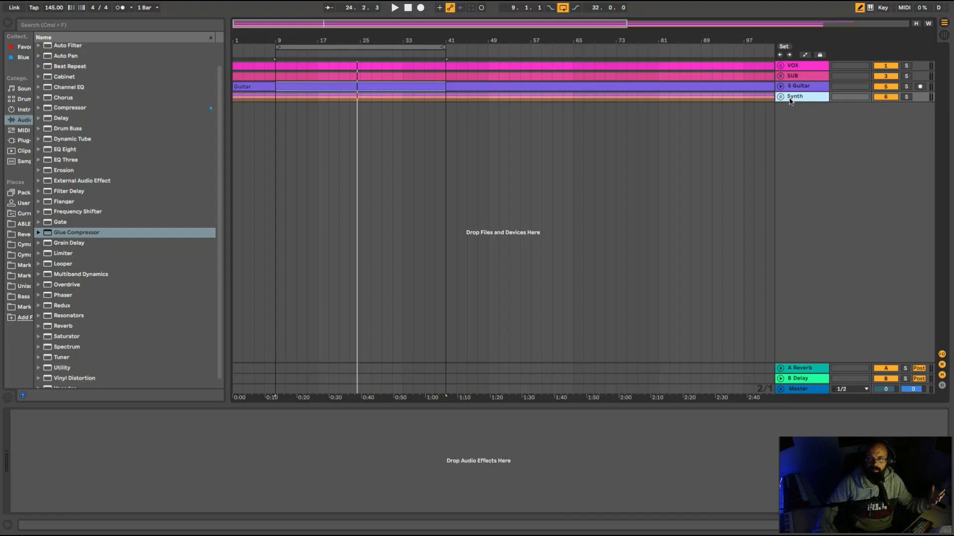
Step: Unfold the Synth group and add an EQ Eight to it
{"action": "left_click", "coordinate": [780, 96]}
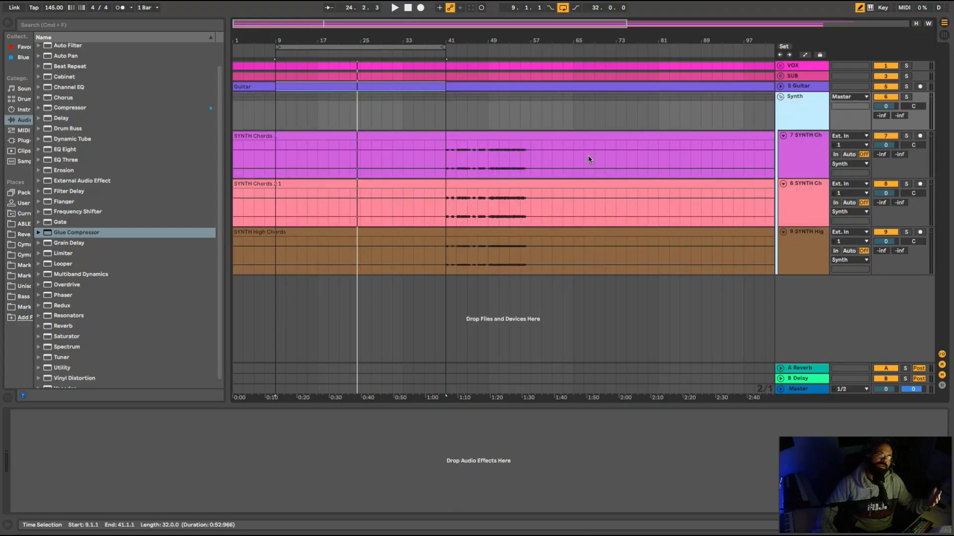
{"action": "left_click", "coordinate": [70, 151]}
{"action": "double_click", "coordinate": [71, 150]}
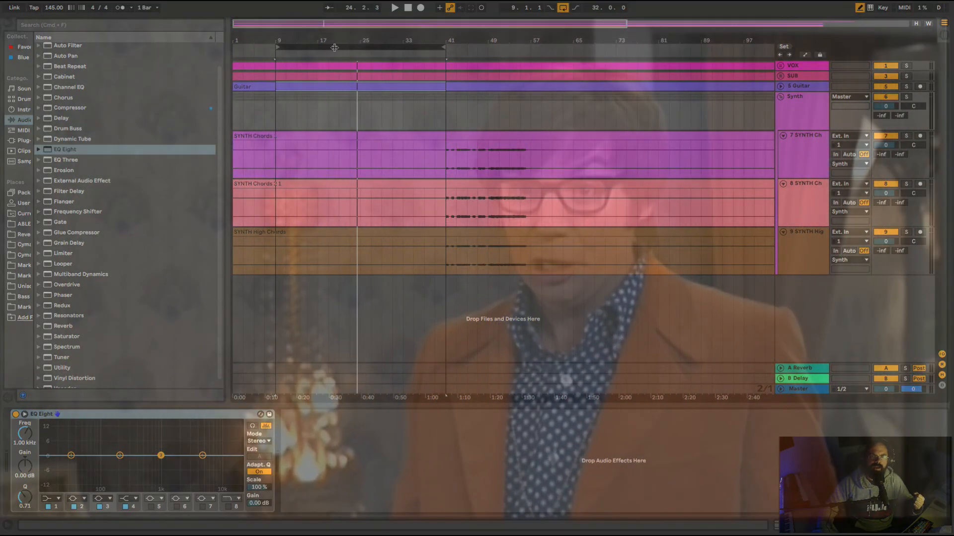
Step: Set the loop to 16 bars starting at bar 41, over the synth chords, and solo the Synth group
{"action": "left_click_drag", "start_coordinate": [329, 48], "coordinate": [506, 72]}
{"action": "left_click_drag", "start_coordinate": [616, 48], "coordinate": [531, 53]}
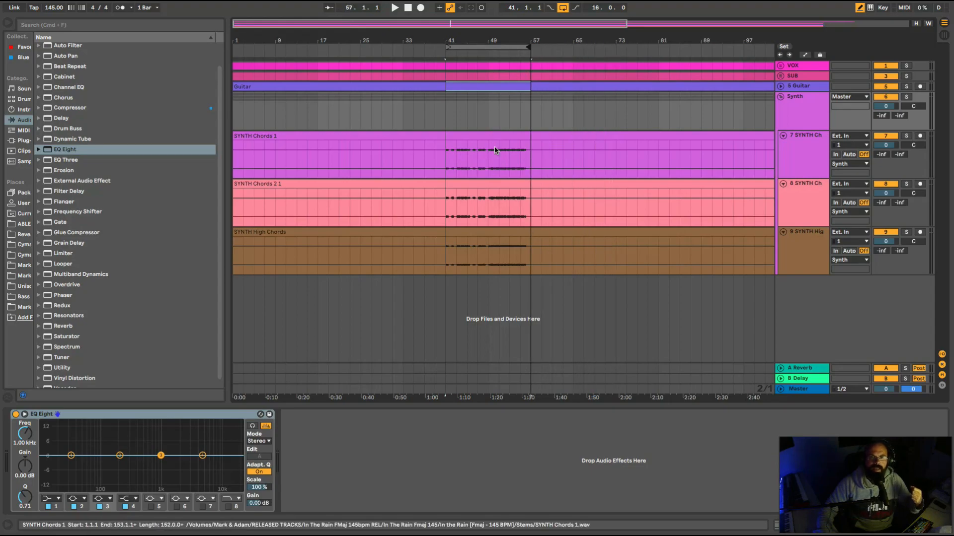
{"action": "left_click", "coordinate": [906, 98]}
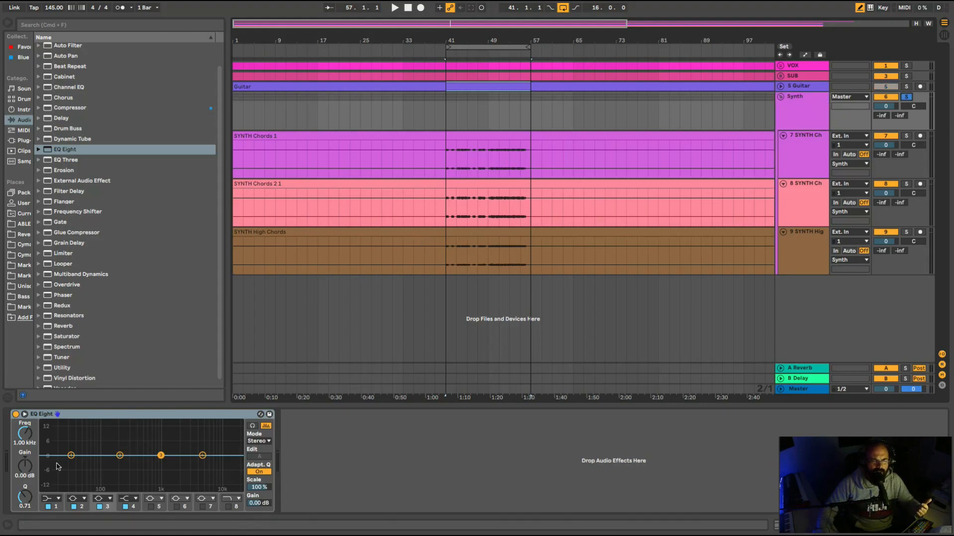
Step: Make EQ Eight's band 1 a low cut at 30 Hz, and play the Synth group from bar 41 with its EQ in view
{"action": "left_click", "coordinate": [48, 507]}
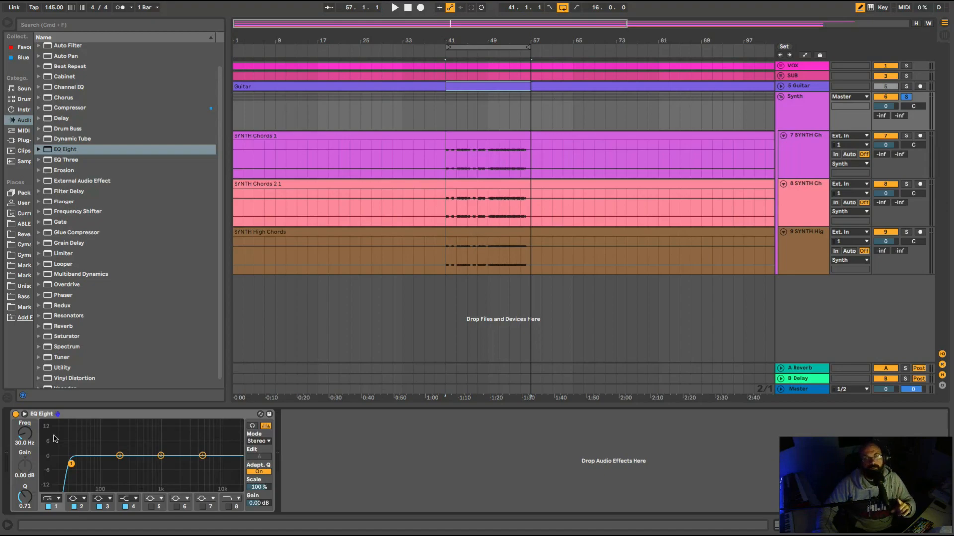
{"action": "left_click", "coordinate": [446, 156]}
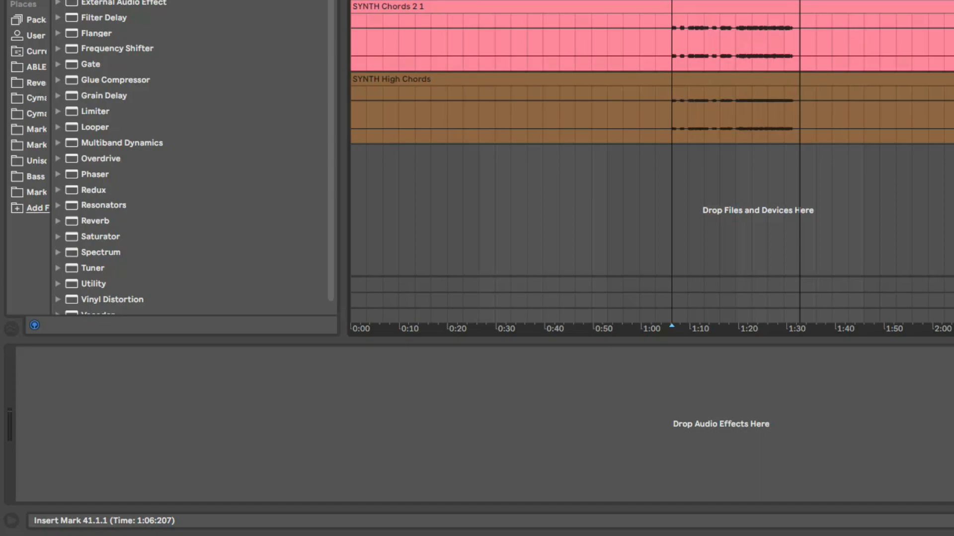
{"action": "key", "text": "space"}
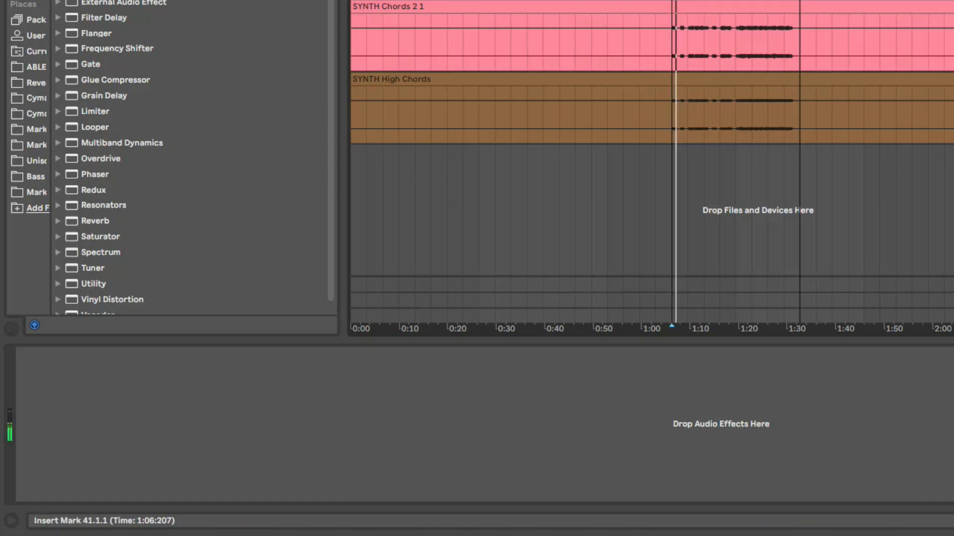
{"action": "left_click", "coordinate": [877, 28]}
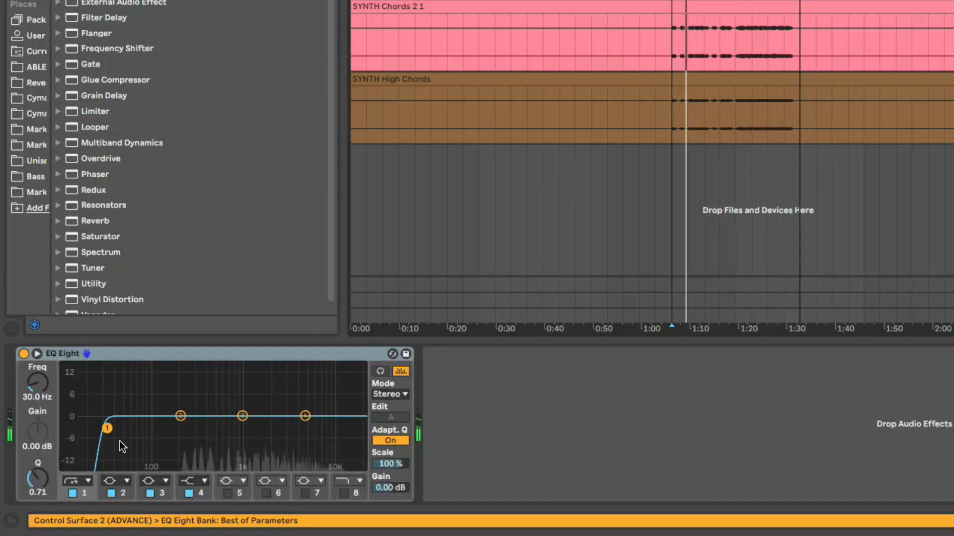
Step: Sweep the band 1 low cut up to about 774 Hz and bring it back to about 141 Hz
{"action": "left_click_drag", "start_coordinate": [108, 428], "coordinate": [164, 431]}
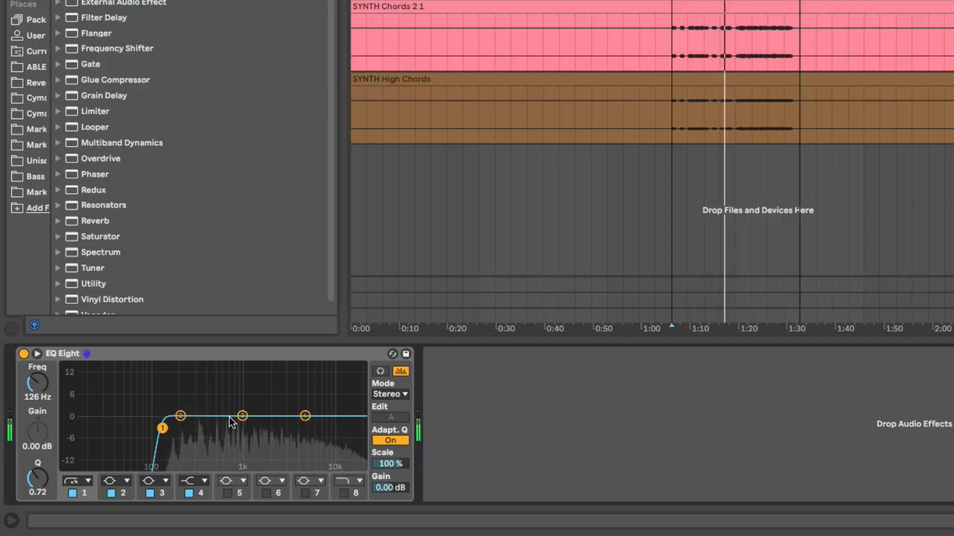
{"action": "left_click_drag", "start_coordinate": [162, 428], "coordinate": [220, 430]}
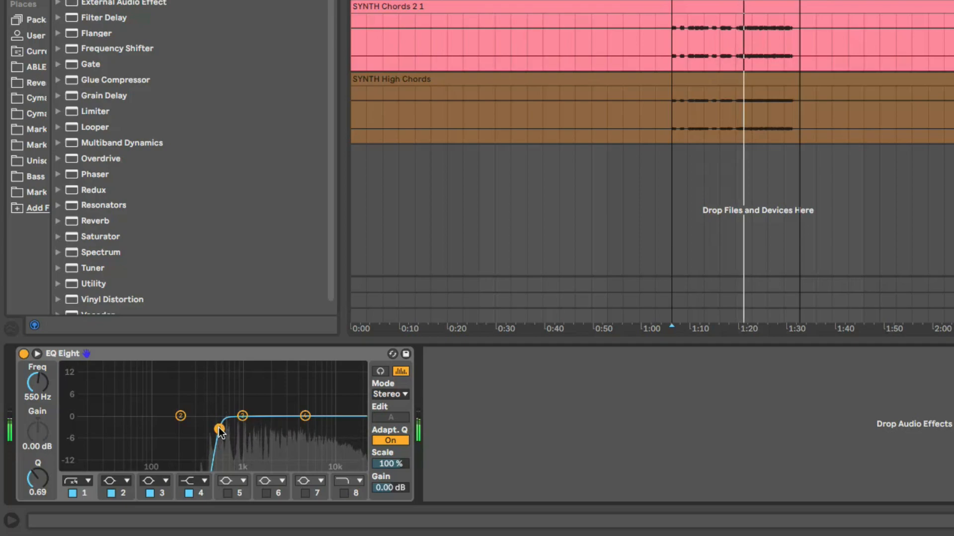
{"action": "mouse_move", "coordinate": [219, 428]}
{"action": "left_mouse_down"}
{"action": "mouse_move", "coordinate": [90, 430]}
{"action": "mouse_move", "coordinate": [234, 431]}
{"action": "left_mouse_up"}
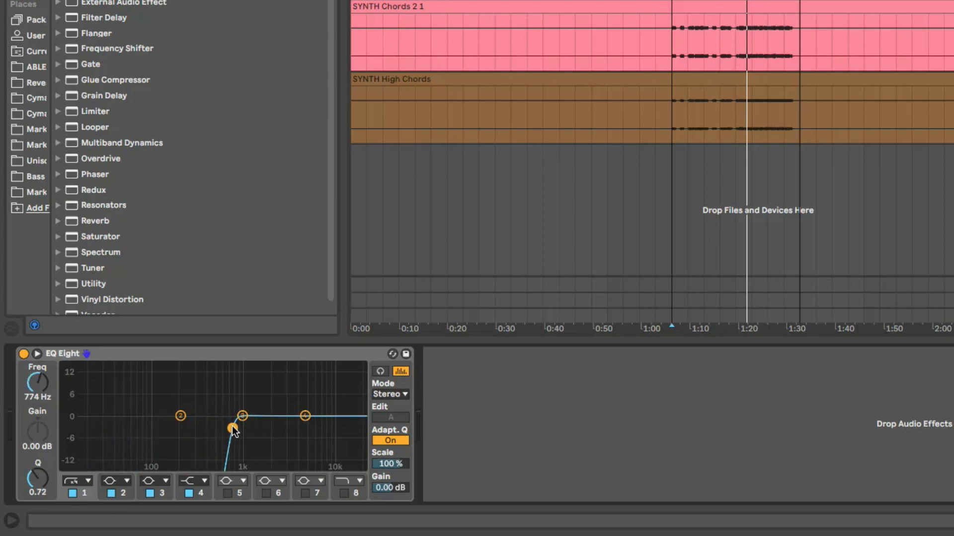
{"action": "left_click_drag", "start_coordinate": [234, 429], "coordinate": [167, 429]}
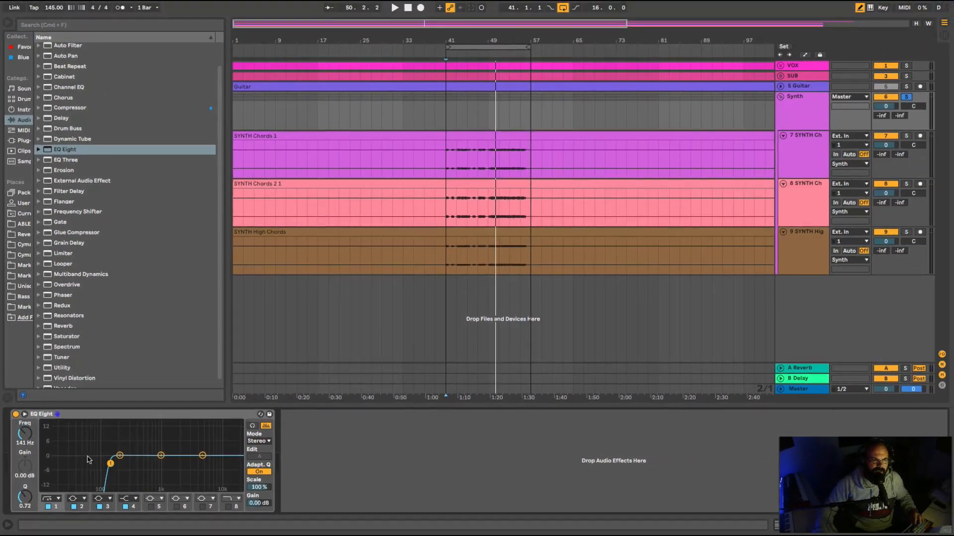
Step: Raise the band 1 low cut to about 179 Hz in EQ Eight's expanded display and play the synths
{"action": "left_click", "coordinate": [24, 413]}
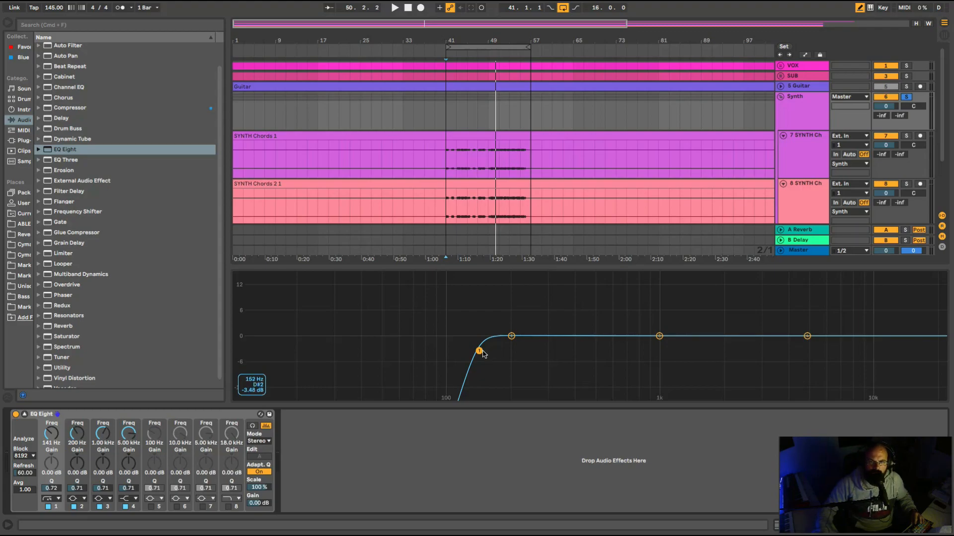
{"action": "mouse_move", "coordinate": [483, 352]}
{"action": "left_mouse_down"}
{"action": "mouse_move", "coordinate": [496, 352]}
{"action": "mouse_move", "coordinate": [461, 352]}
{"action": "mouse_move", "coordinate": [501, 352]}
{"action": "left_mouse_up"}
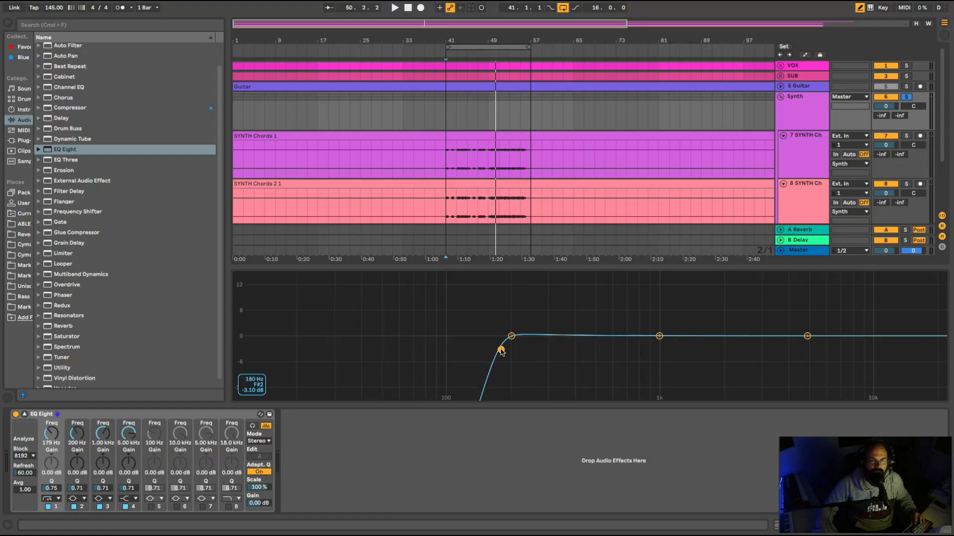
{"action": "key", "text": "space"}
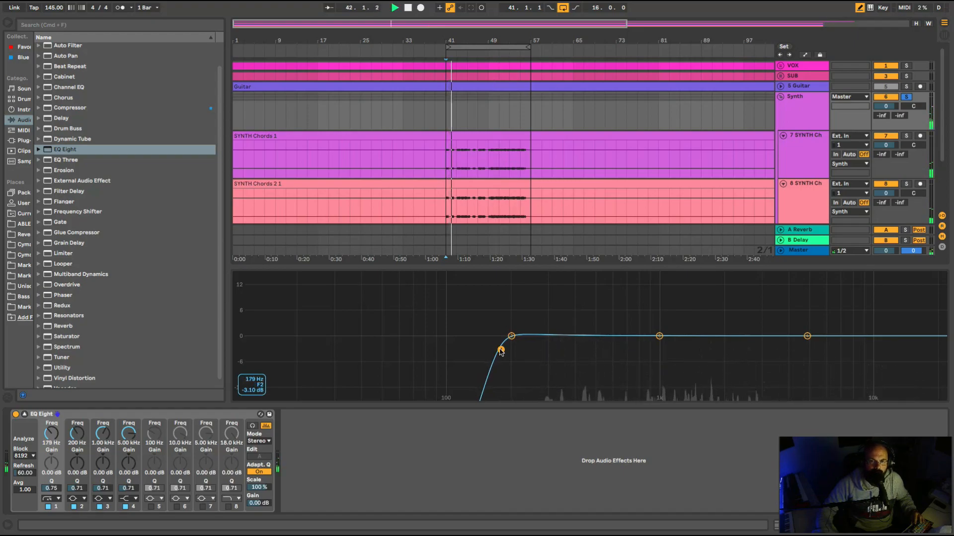
{"action": "left_click", "coordinate": [24, 415]}
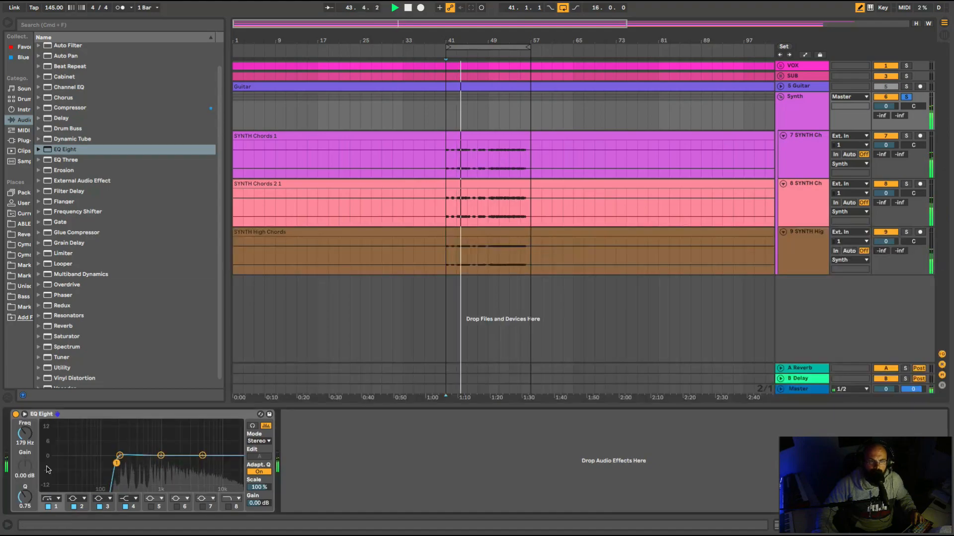
Step: Change EQ Eight's band 4 to a high cut and move it to about 11.2 kHz
{"action": "left_click", "coordinate": [129, 499]}
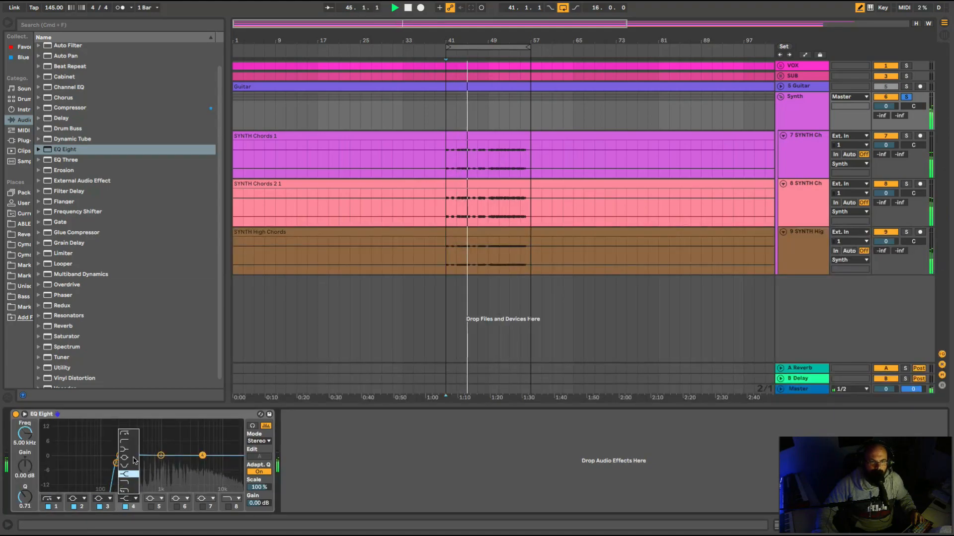
{"action": "left_click", "coordinate": [124, 482]}
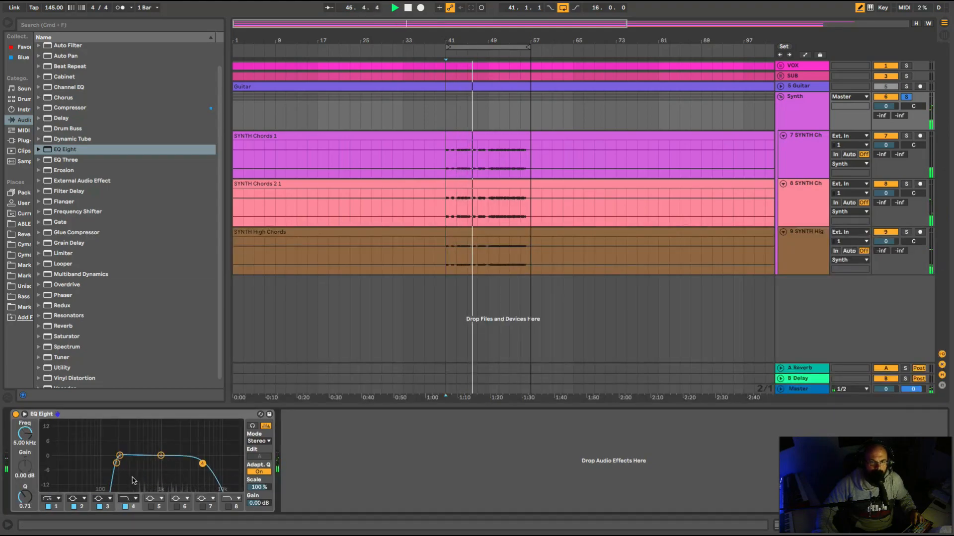
{"action": "left_click", "coordinate": [24, 414]}
{"action": "left_click_drag", "start_coordinate": [813, 353], "coordinate": [884, 350]}
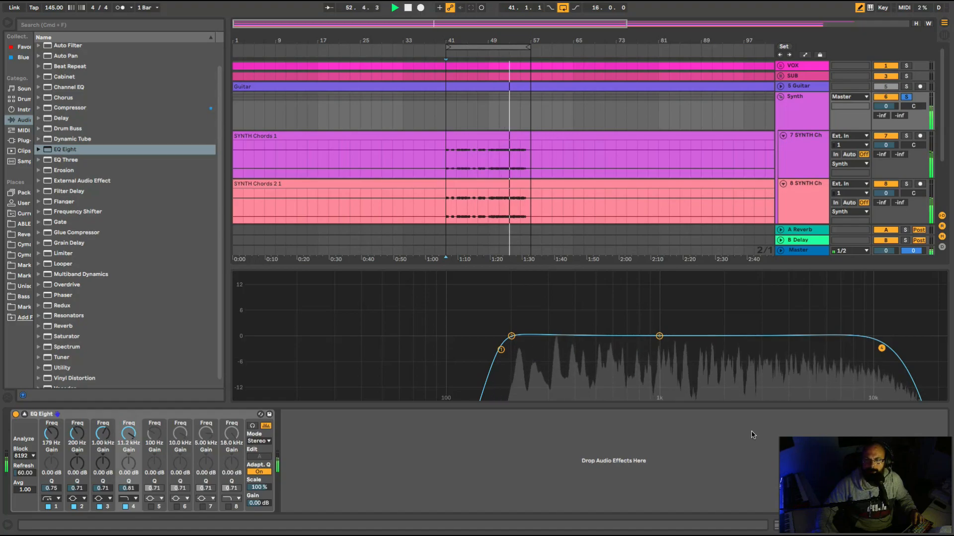
{"action": "left_click", "coordinate": [25, 413]}
Step: Narrow EQ Eight's band 3 to a Q of about 11 and boost it 15 dB at about 1.07 kHz
{"action": "left_click", "coordinate": [161, 455]}
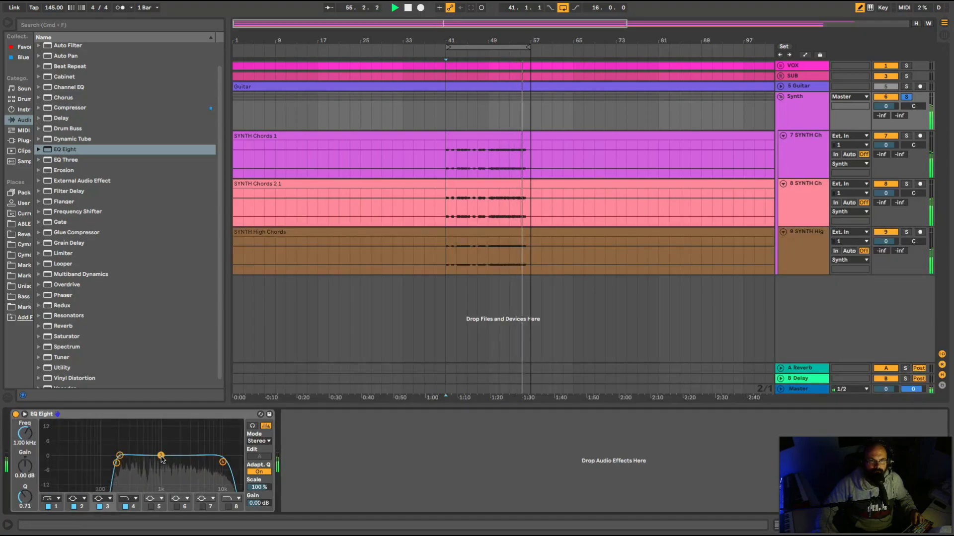
{"action": "left_click", "coordinate": [84, 499]}
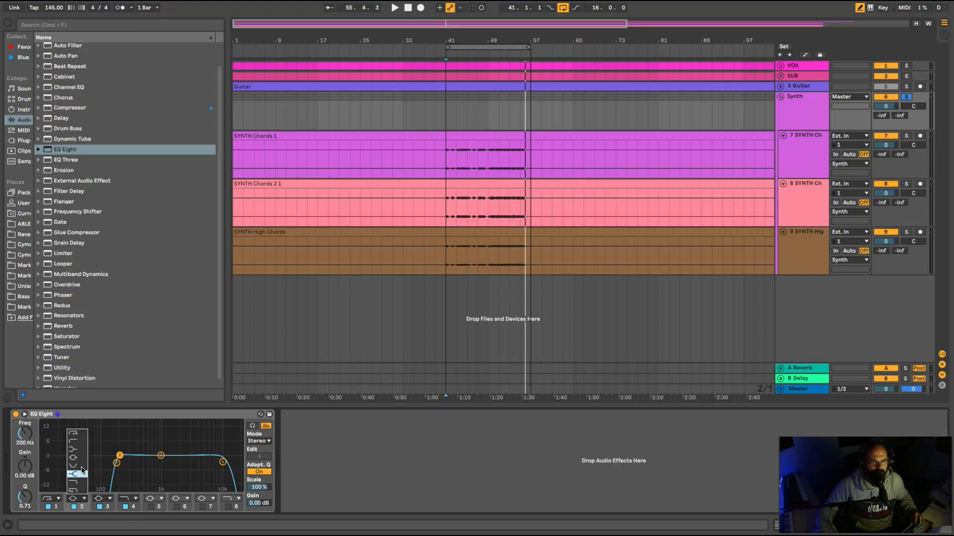
{"action": "left_click", "coordinate": [161, 457]}
{"action": "left_click", "coordinate": [161, 457]}
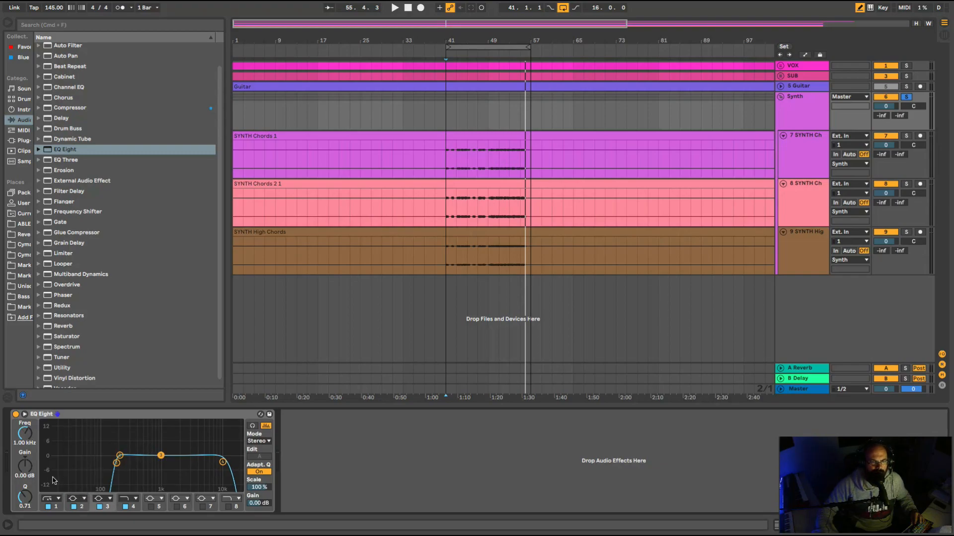
{"action": "left_click_drag", "start_coordinate": [23, 497], "coordinate": [23, 477]}
{"action": "left_click_drag", "start_coordinate": [161, 456], "coordinate": [162, 423]}
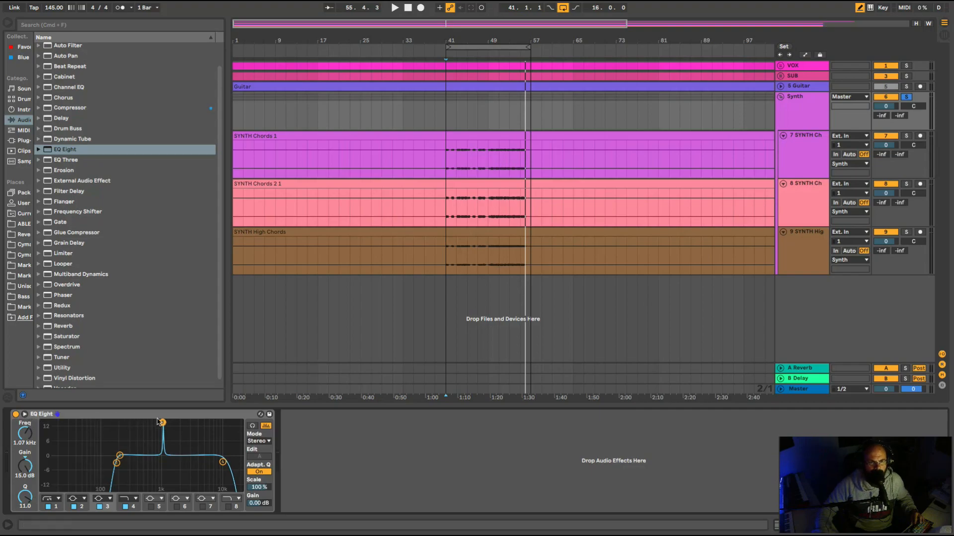
Step: Play the synths and sweep EQ Eight's narrow 15 dB band 3 boost up to about 5.27 kHz
{"action": "key", "text": "space"}
{"action": "left_click_drag", "start_coordinate": [162, 423], "coordinate": [204, 423]}
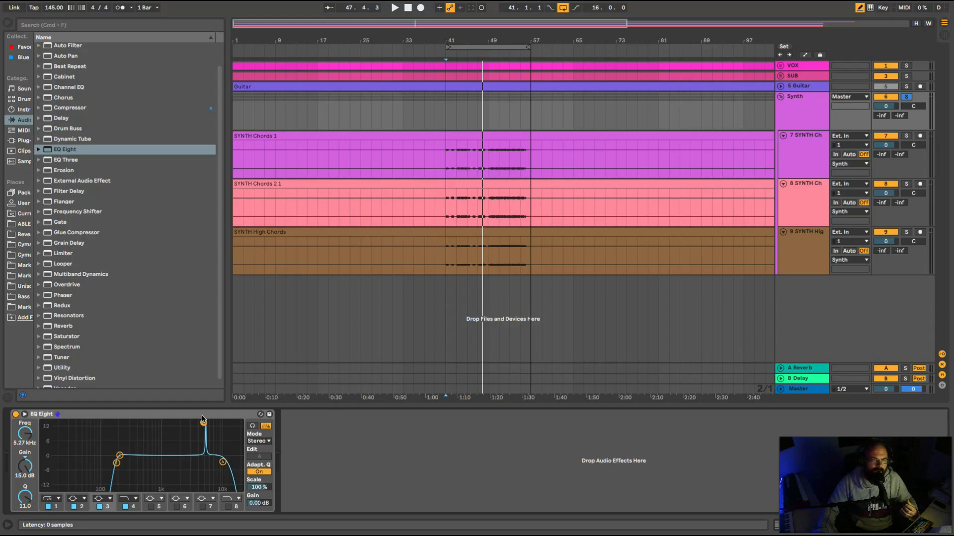
{"action": "left_click", "coordinate": [201, 416]}
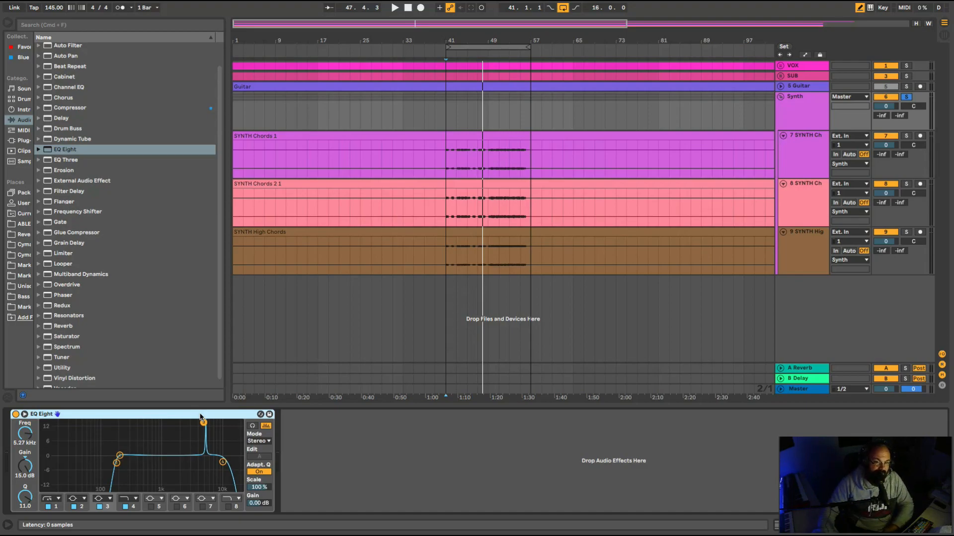
{"action": "left_click", "coordinate": [24, 415]}
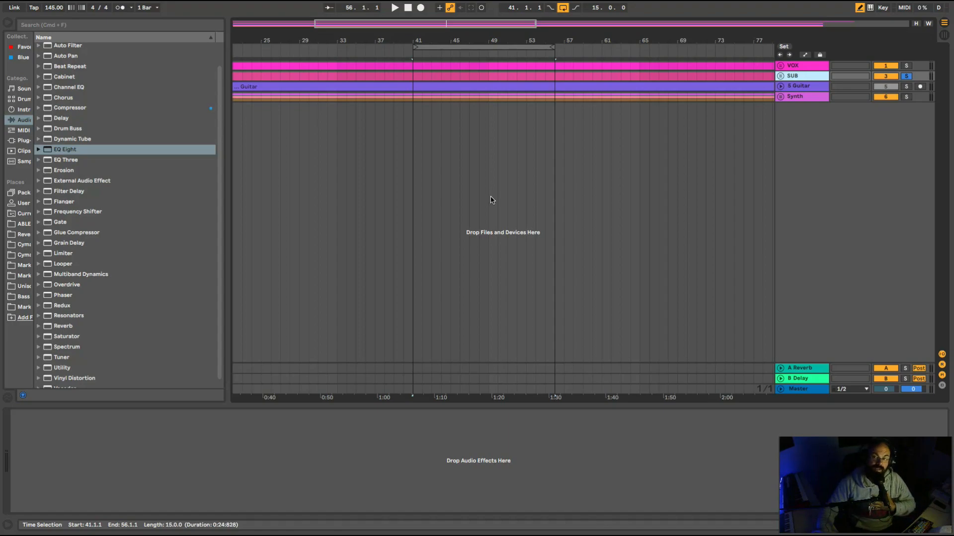
Step: Unfold the SUB group, add Auto Pan to it, and set a tempo-synced rate of 1/8
{"action": "left_click", "coordinate": [780, 76]}
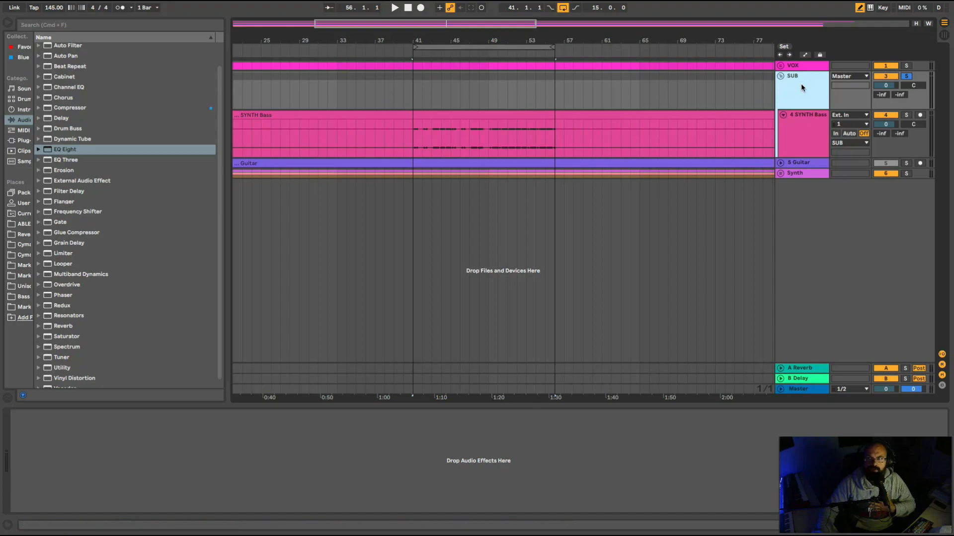
{"action": "double_click", "coordinate": [67, 56]}
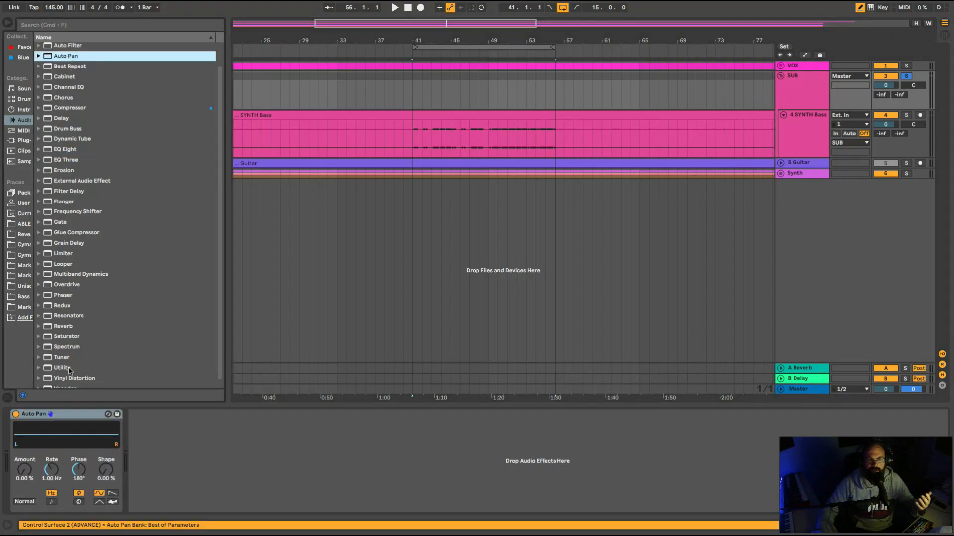
{"action": "left_click", "coordinate": [52, 502]}
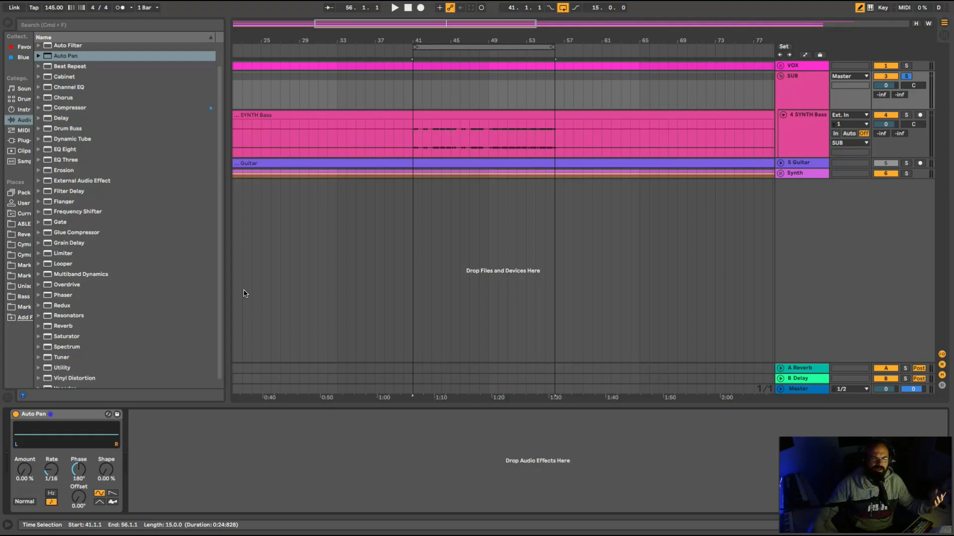
{"action": "left_click_drag", "start_coordinate": [48, 465], "coordinate": [47, 470]}
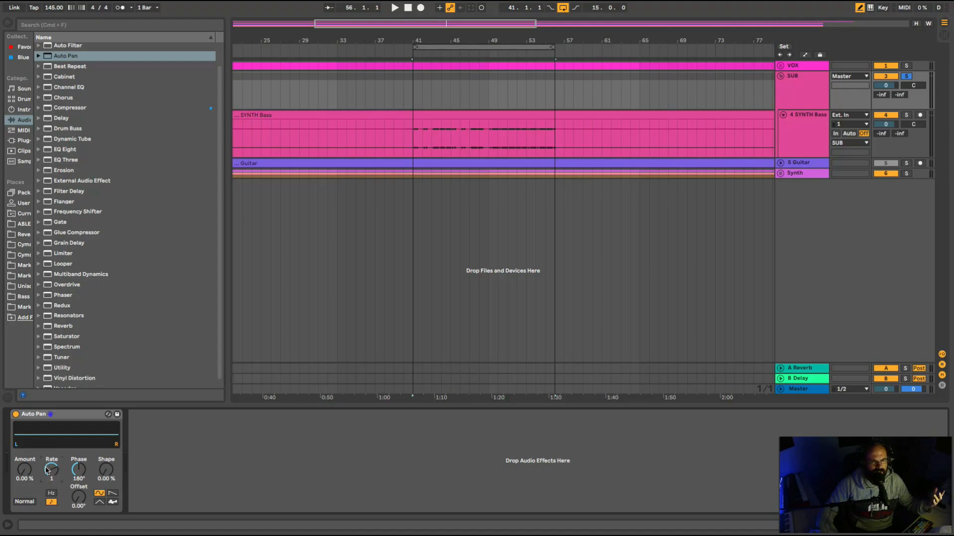
{"action": "left_click", "coordinate": [51, 494]}
{"action": "left_click", "coordinate": [50, 499]}
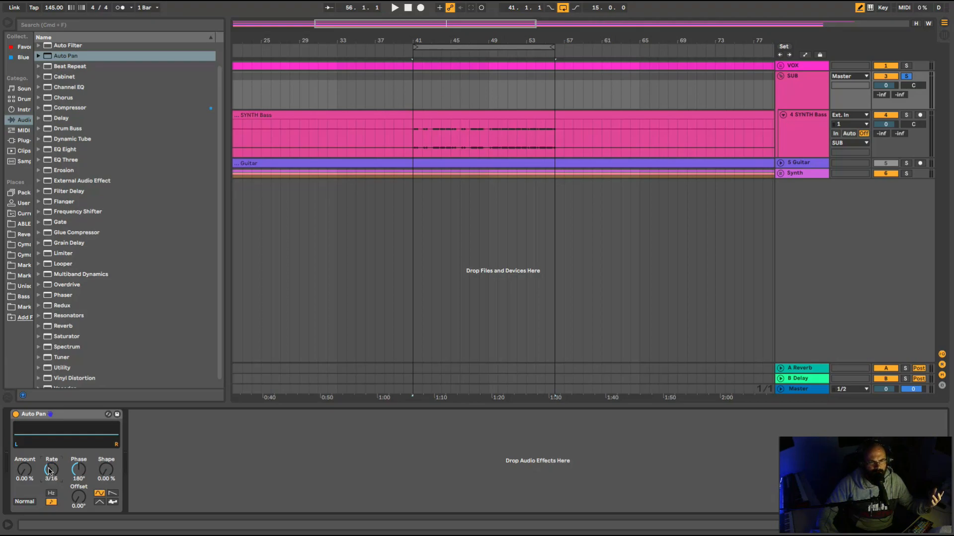
{"action": "left_click_drag", "start_coordinate": [49, 471], "coordinate": [49, 467]}
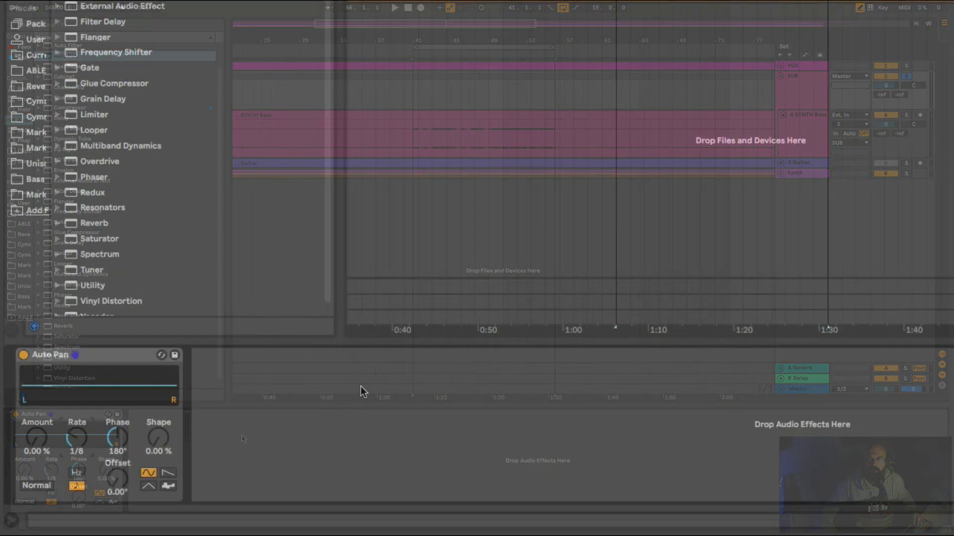
Step: Play the sub bass and raise Auto Pan's amount to 88.1%
{"action": "key", "text": "space"}
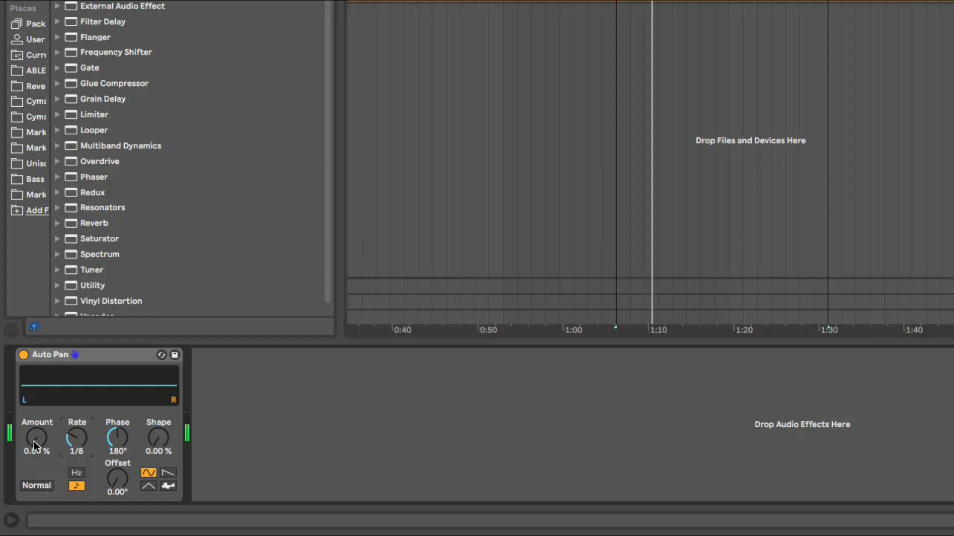
{"action": "scroll", "coordinate": [34, 441], "scroll_direction": "up", "scroll_amount": 10}
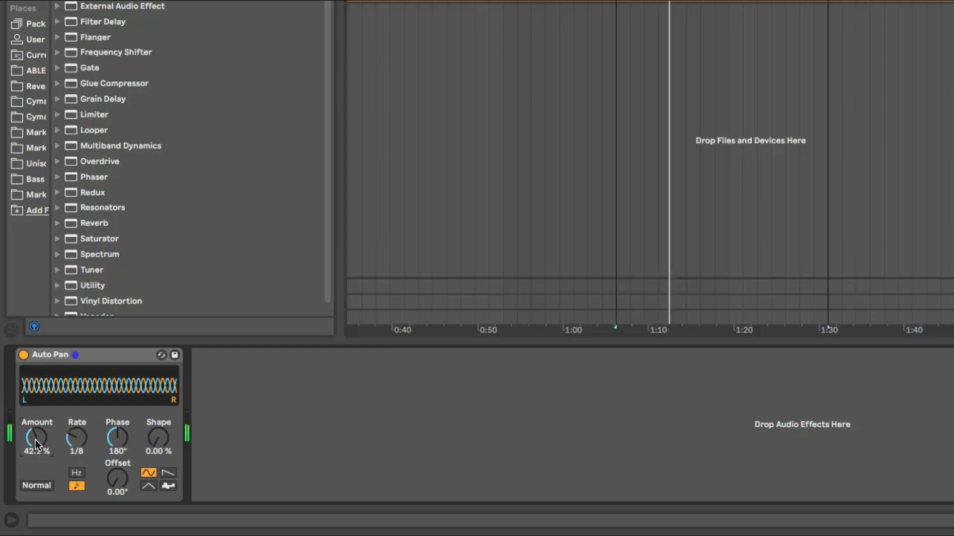
{"action": "scroll", "coordinate": [35, 441], "scroll_direction": "up", "scroll_amount": 5}
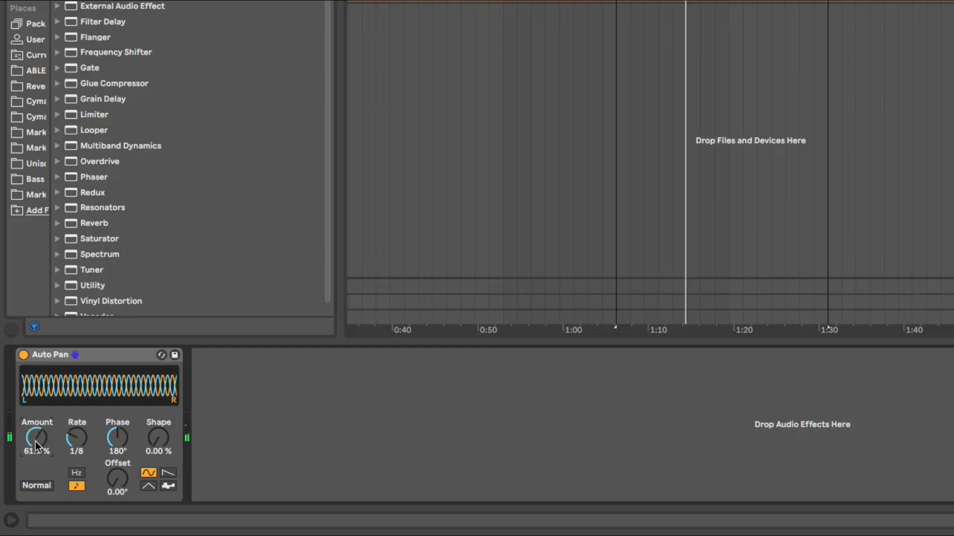
{"action": "scroll", "coordinate": [35, 441], "scroll_direction": "up", "scroll_amount": 12}
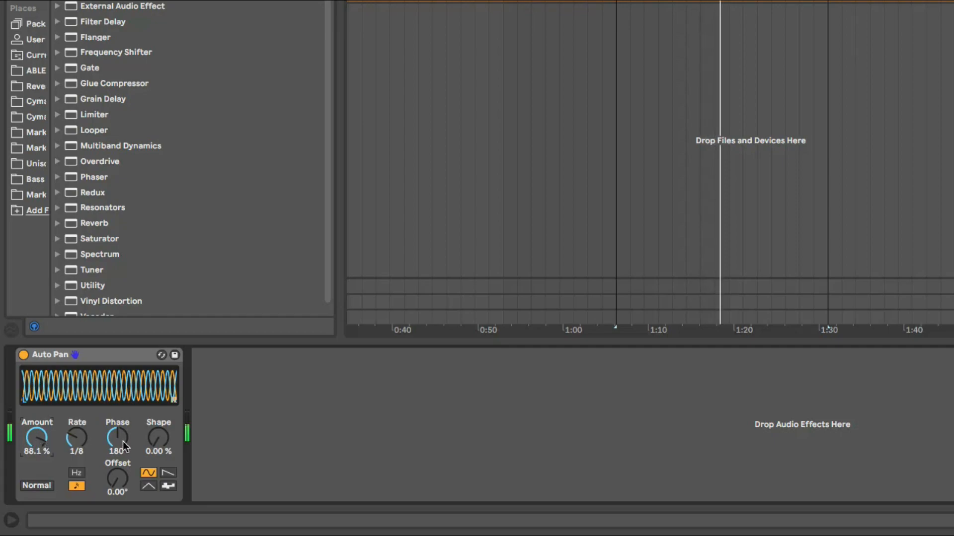
Step: Raise Auto Pan's shape to 58.7% and bring its amount down to 61.1%
{"action": "scroll", "coordinate": [159, 445], "scroll_direction": "up", "scroll_amount": 1}
{"action": "scroll", "coordinate": [160, 445], "scroll_direction": "up", "scroll_amount": 18}
{"action": "scroll", "coordinate": [160, 445], "scroll_direction": "up", "scroll_amount": 11}
{"action": "scroll", "coordinate": [45, 437], "scroll_direction": "down", "scroll_amount": 13}
{"action": "scroll", "coordinate": [45, 435], "scroll_direction": "down", "scroll_amount": 1}
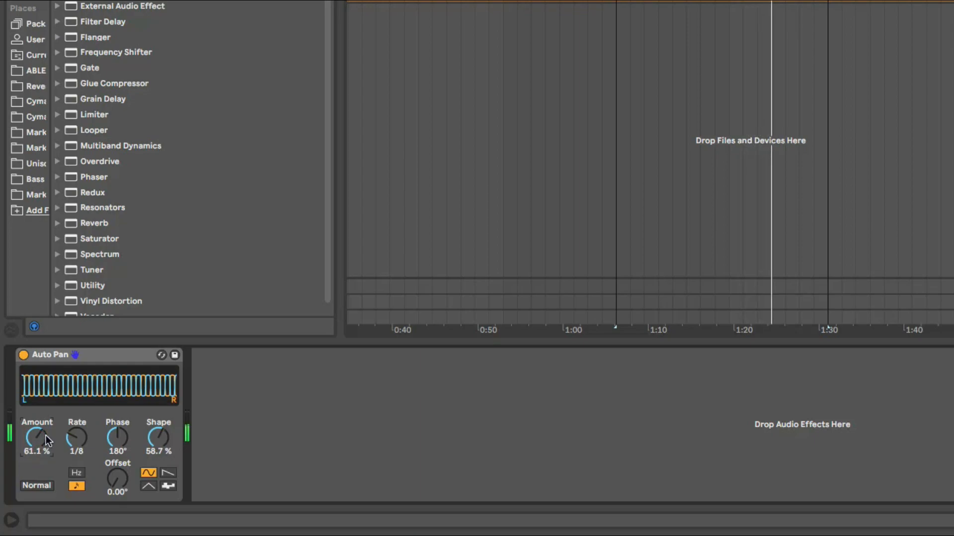
Step: Audition Auto Pan's sawtooth, random and triangle waveforms, and return to the sine waveform
{"action": "left_click", "coordinate": [169, 474]}
{"action": "left_click", "coordinate": [169, 486]}
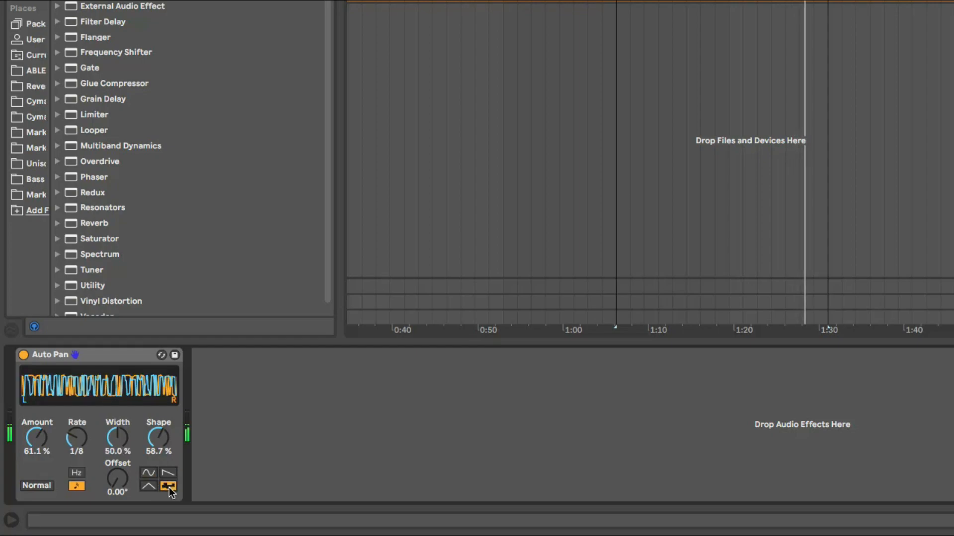
{"action": "left_click", "coordinate": [148, 486]}
{"action": "left_click", "coordinate": [148, 473]}
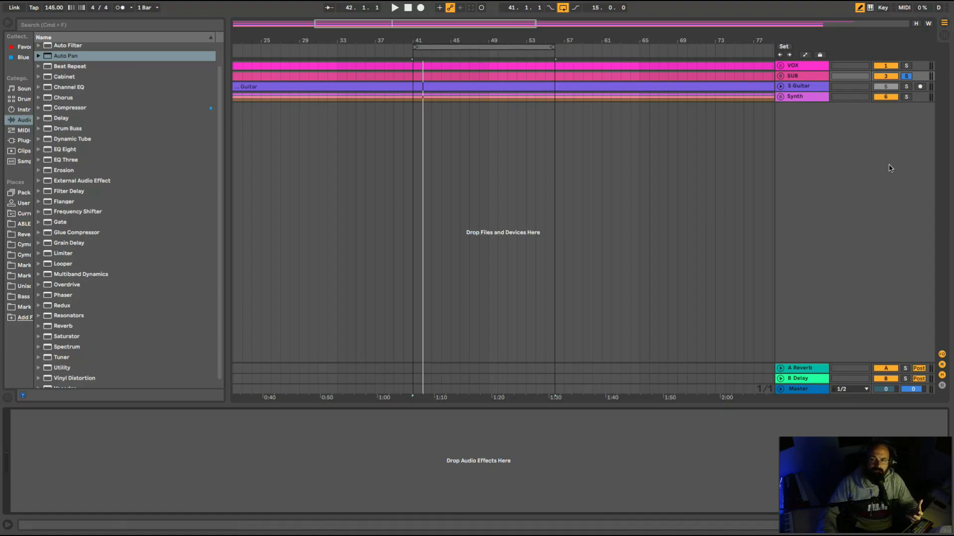
Step: Turn off solo on the SUB group, and load a Reverb for a look before deleting it
{"action": "left_click", "coordinate": [905, 77]}
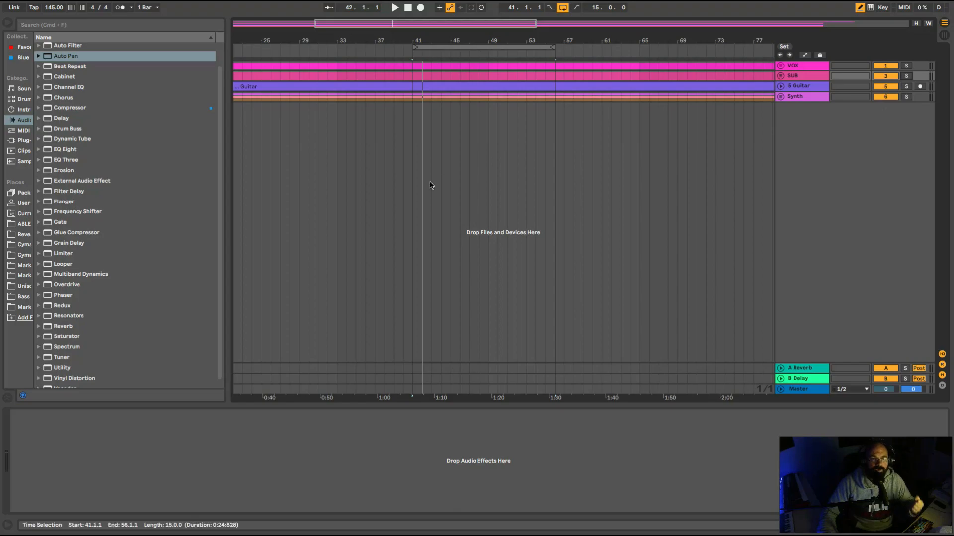
{"action": "double_click", "coordinate": [63, 327]}
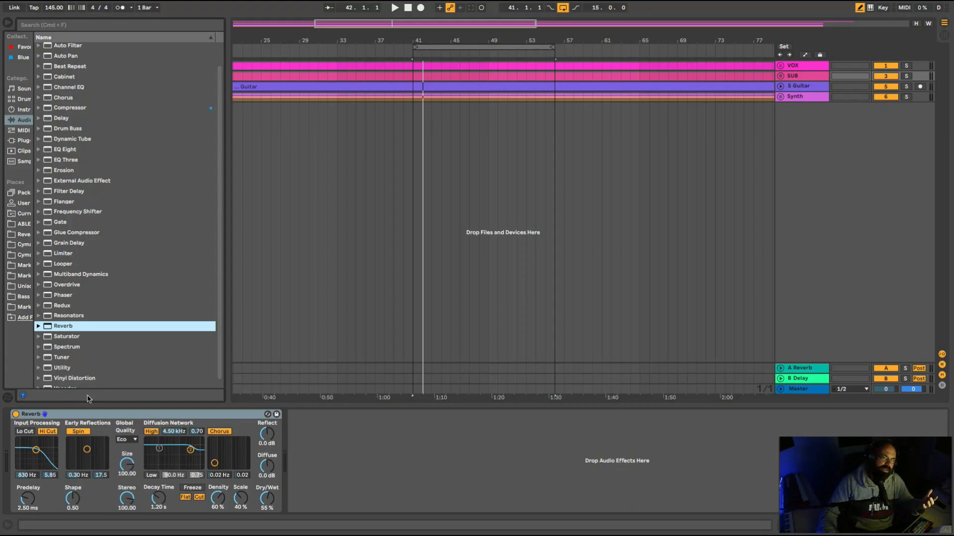
{"action": "left_click", "coordinate": [82, 419]}
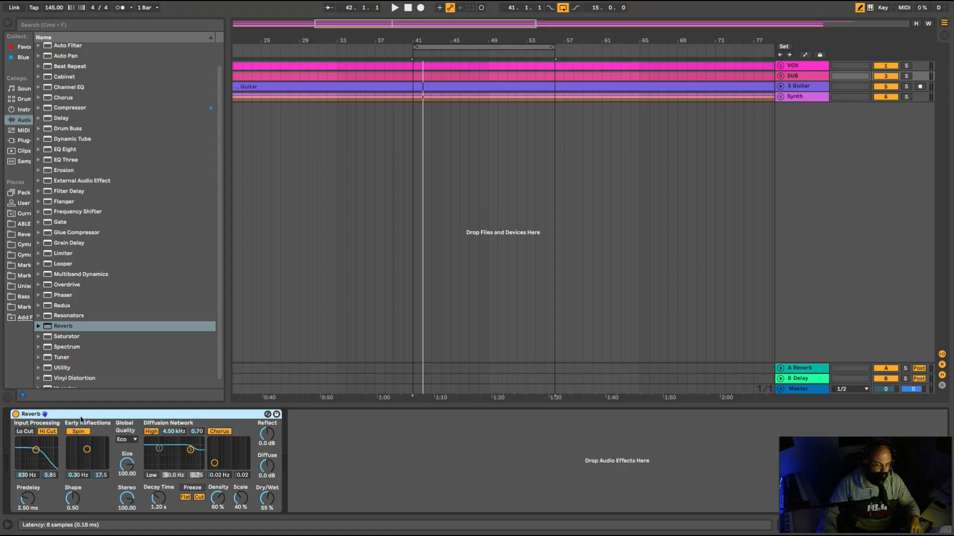
{"action": "key", "text": "Delete"}
Step: Load an Amp device and step through its models from Clean to Bass
{"action": "scroll", "coordinate": [119, 145], "scroll_direction": "up", "scroll_amount": 2}
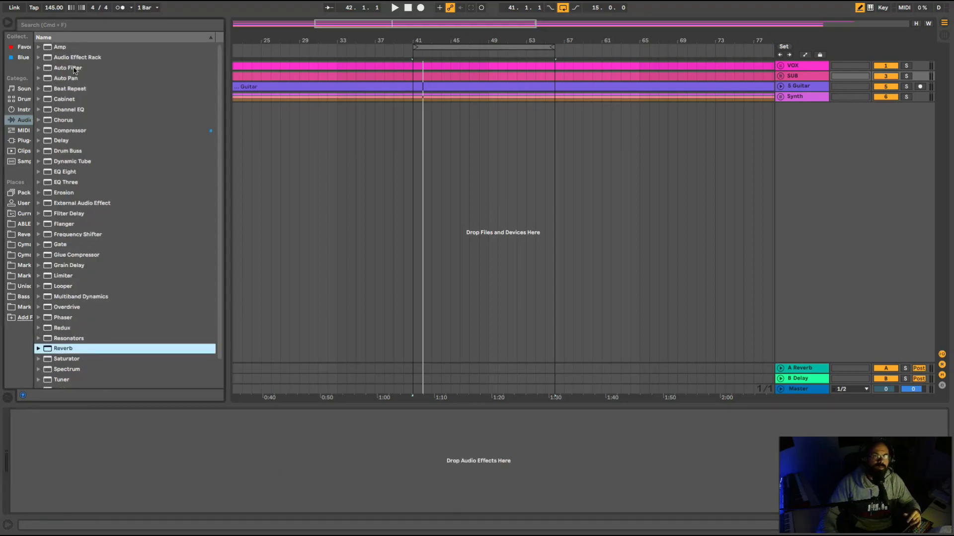
{"action": "double_click", "coordinate": [60, 46]}
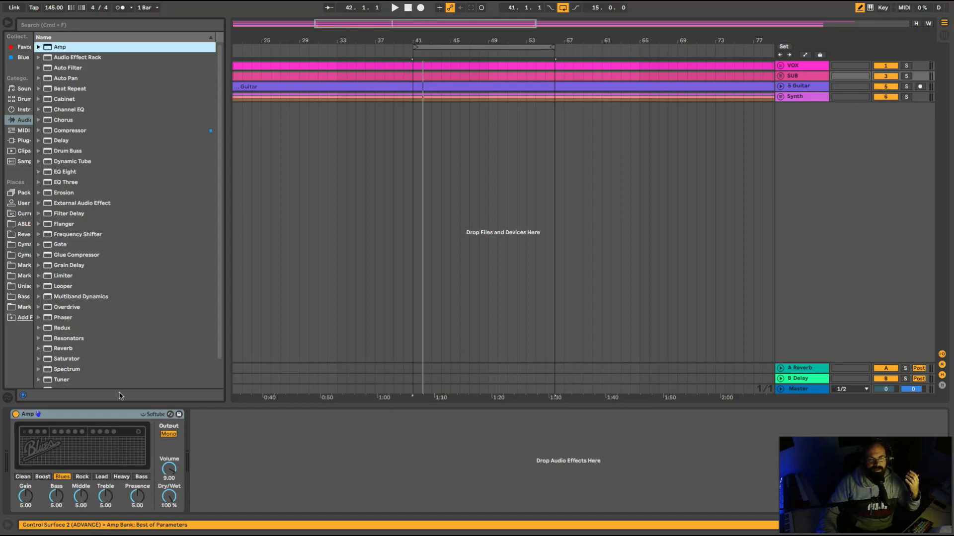
{"action": "left_click", "coordinate": [23, 477]}
{"action": "left_click", "coordinate": [42, 477]}
{"action": "left_click", "coordinate": [62, 477]}
{"action": "left_click", "coordinate": [82, 477]}
{"action": "left_click", "coordinate": [101, 477]}
{"action": "left_click", "coordinate": [122, 477]}
{"action": "left_click", "coordinate": [141, 476]}
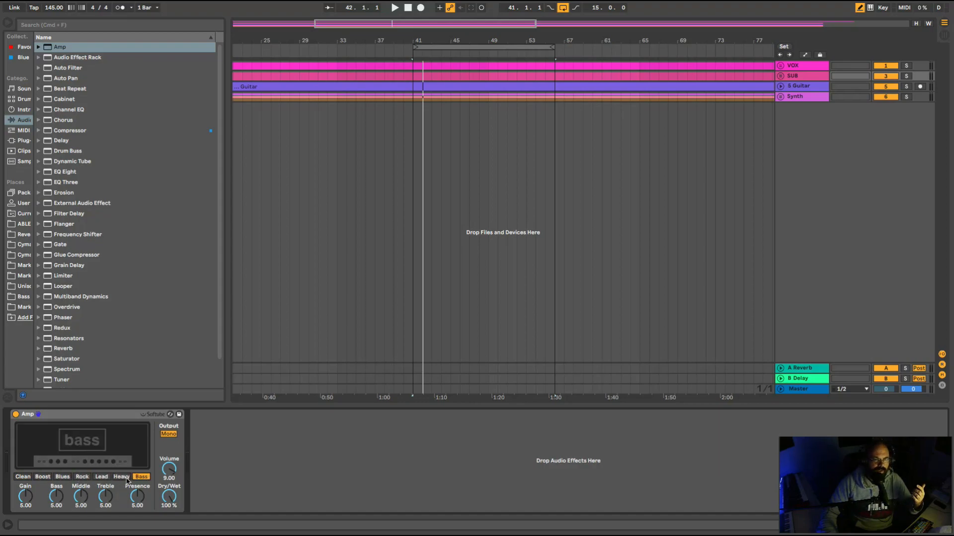
Step: Step through the amp models back to Clean and forward again to Bass, and delete the Amp
{"action": "left_click", "coordinate": [121, 477]}
{"action": "left_click", "coordinate": [101, 477]}
{"action": "left_click", "coordinate": [82, 477]}
{"action": "left_click", "coordinate": [61, 478]}
{"action": "left_click", "coordinate": [42, 477]}
{"action": "left_click", "coordinate": [23, 477]}
{"action": "left_click", "coordinate": [42, 477]}
{"action": "left_click", "coordinate": [62, 477]}
{"action": "left_click", "coordinate": [82, 477]}
{"action": "left_click", "coordinate": [101, 477]}
{"action": "left_click", "coordinate": [121, 477]}
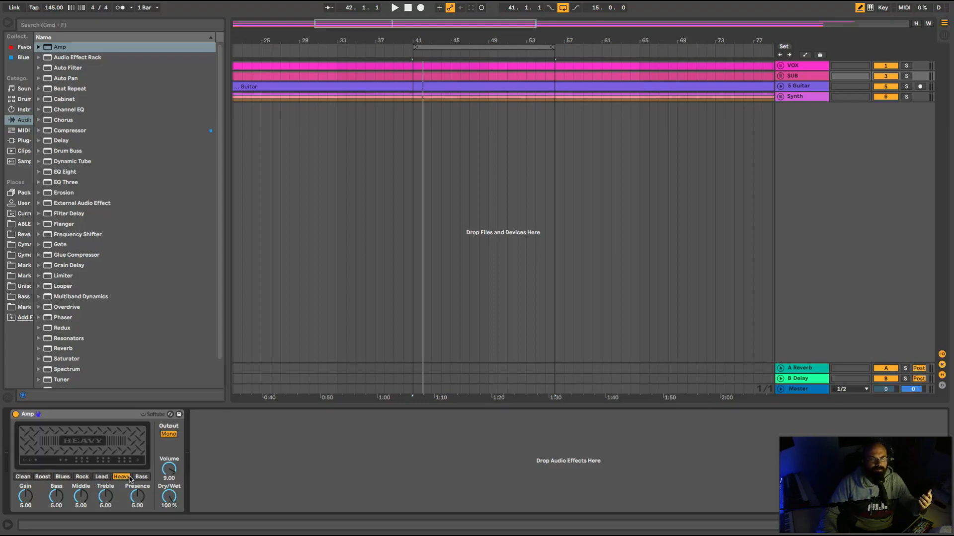
{"action": "left_click", "coordinate": [137, 478]}
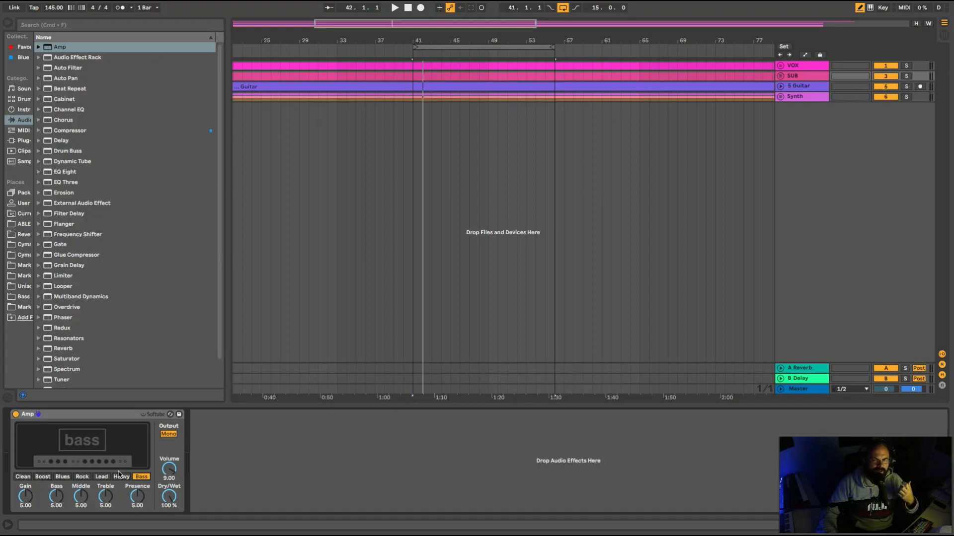
{"action": "left_click", "coordinate": [103, 419]}
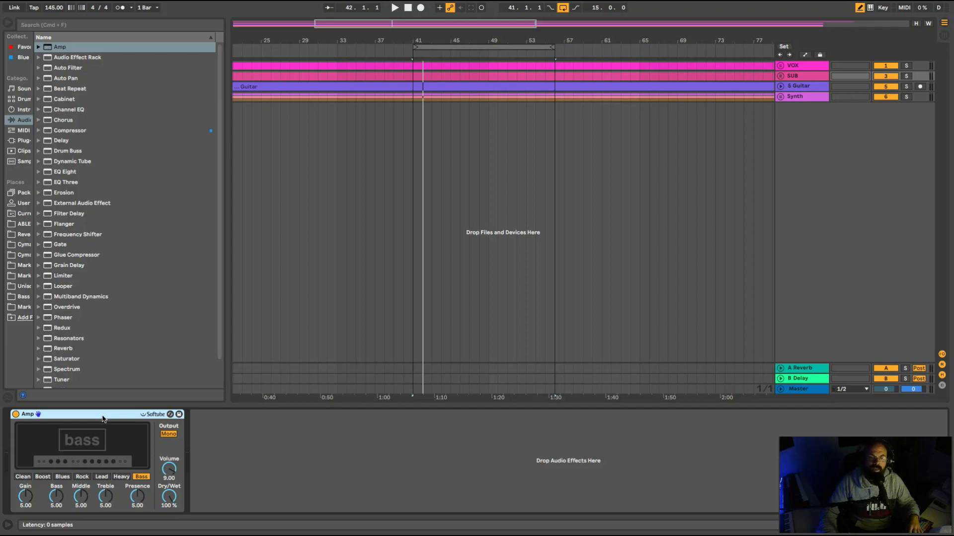
{"action": "key", "text": "Delete"}
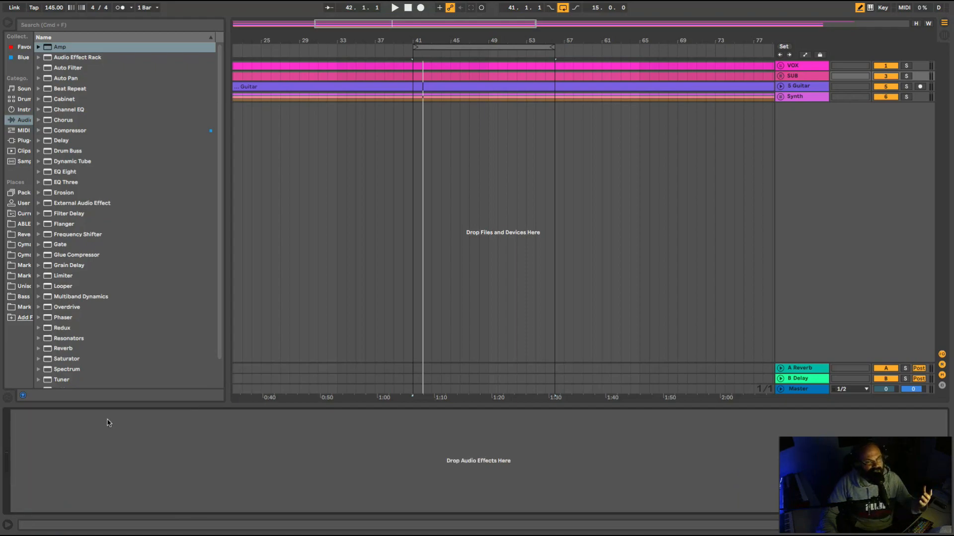
Step: Load a Utility device, set its gain to 0.56 dB, and delete the device
{"action": "scroll", "coordinate": [72, 365], "scroll_direction": "down", "scroll_amount": 3}
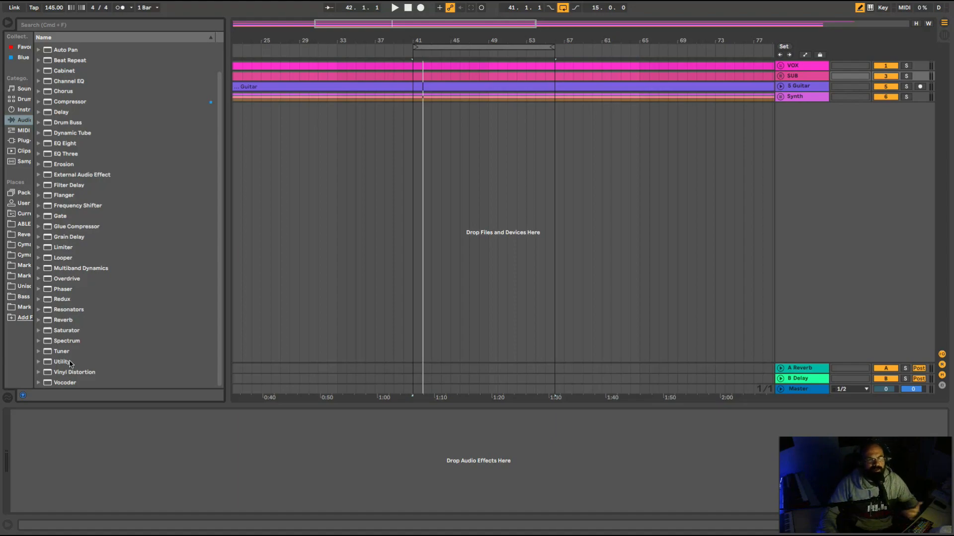
{"action": "double_click", "coordinate": [70, 363]}
{"action": "left_click_drag", "start_coordinate": [68, 453], "coordinate": [69, 448]}
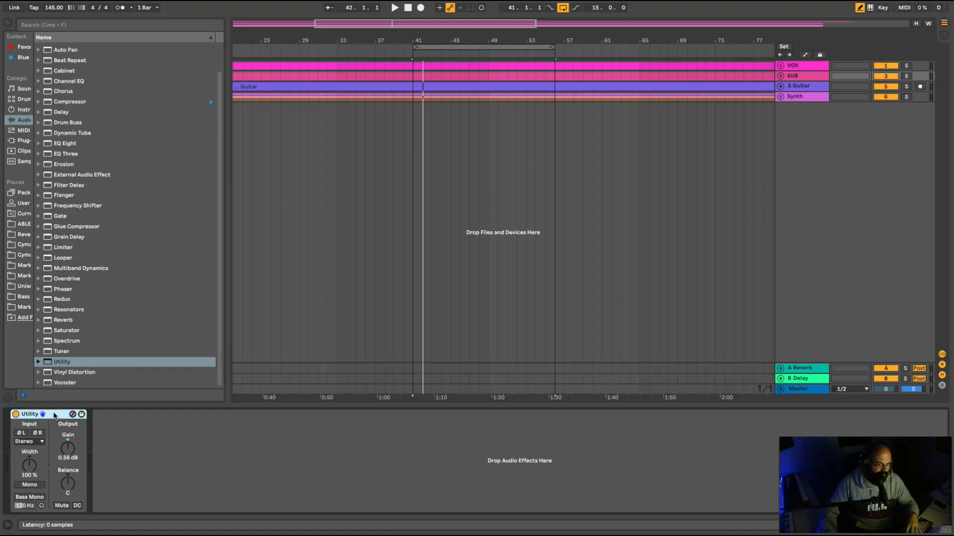
{"action": "key", "text": "Delete"}
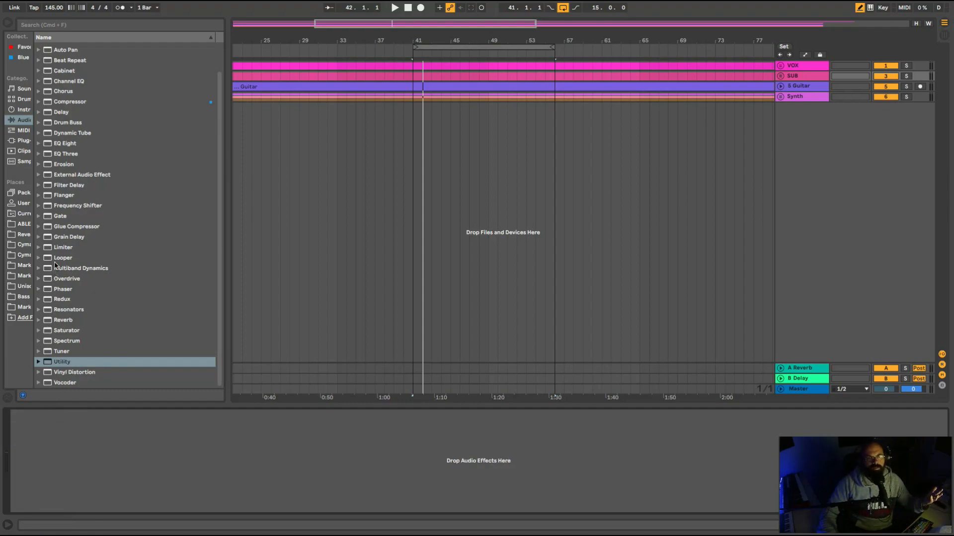
Step: Load a Limiter to show its controls, and delete it from the device chain
{"action": "double_click", "coordinate": [63, 249]}
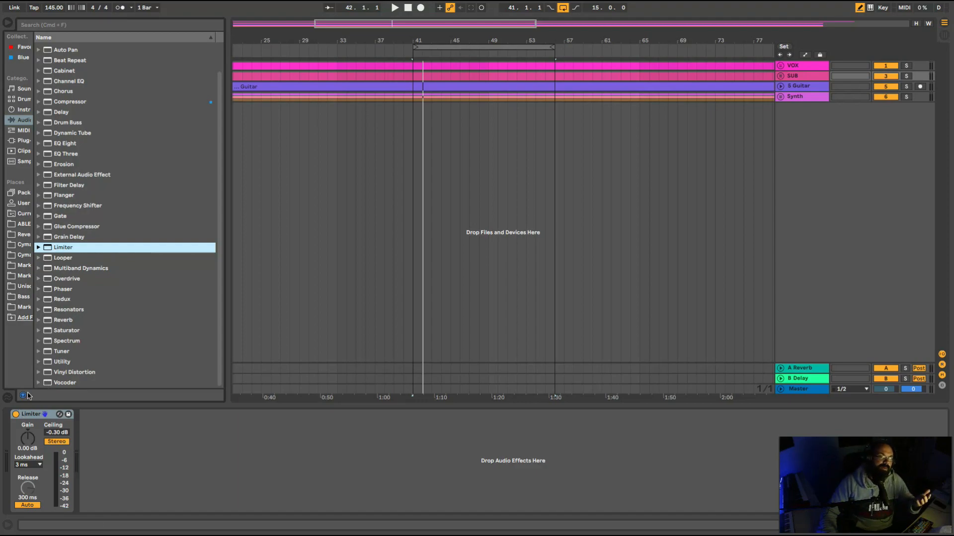
{"action": "left_click", "coordinate": [31, 416]}
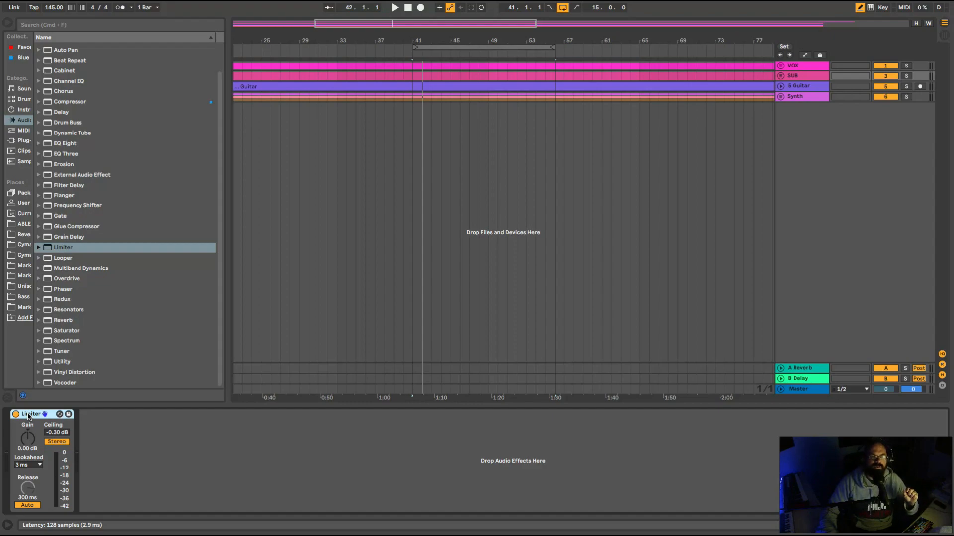
{"action": "key", "text": "Delete"}
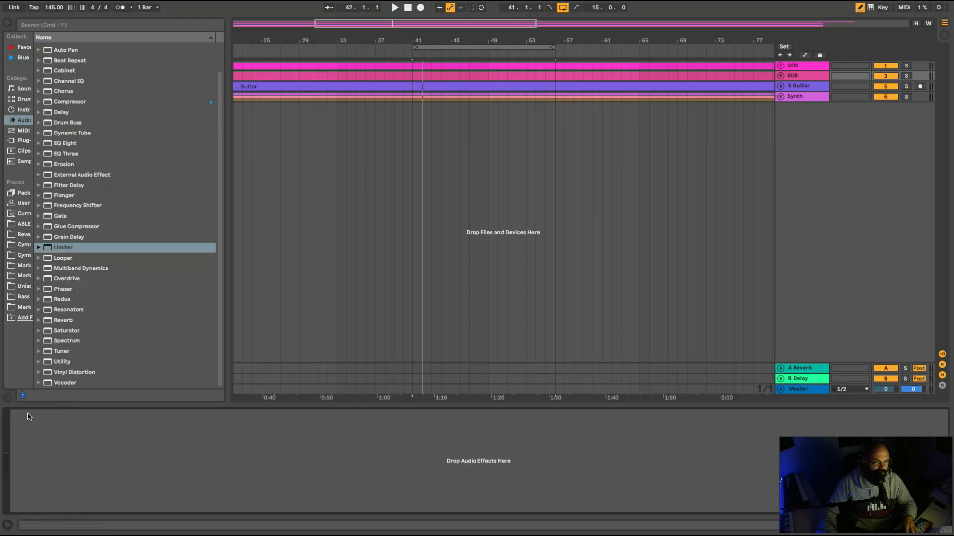
Step: Load a Saturator into the device chain and select the device
{"action": "double_click", "coordinate": [77, 331]}
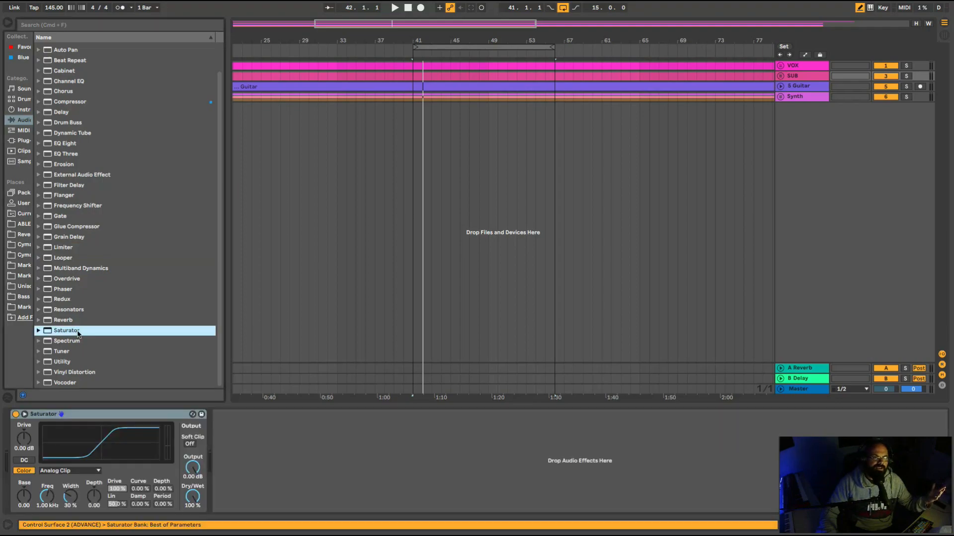
{"action": "left_click", "coordinate": [81, 418]}
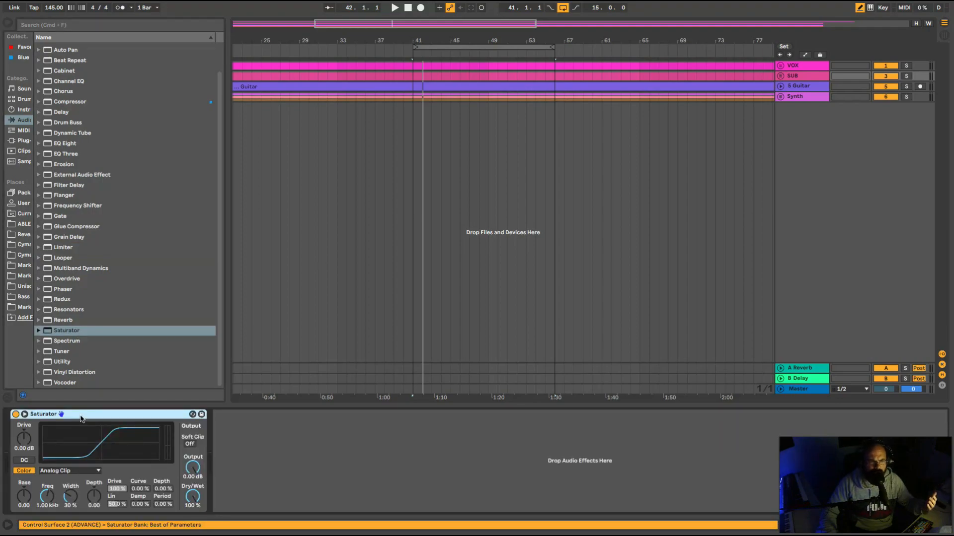